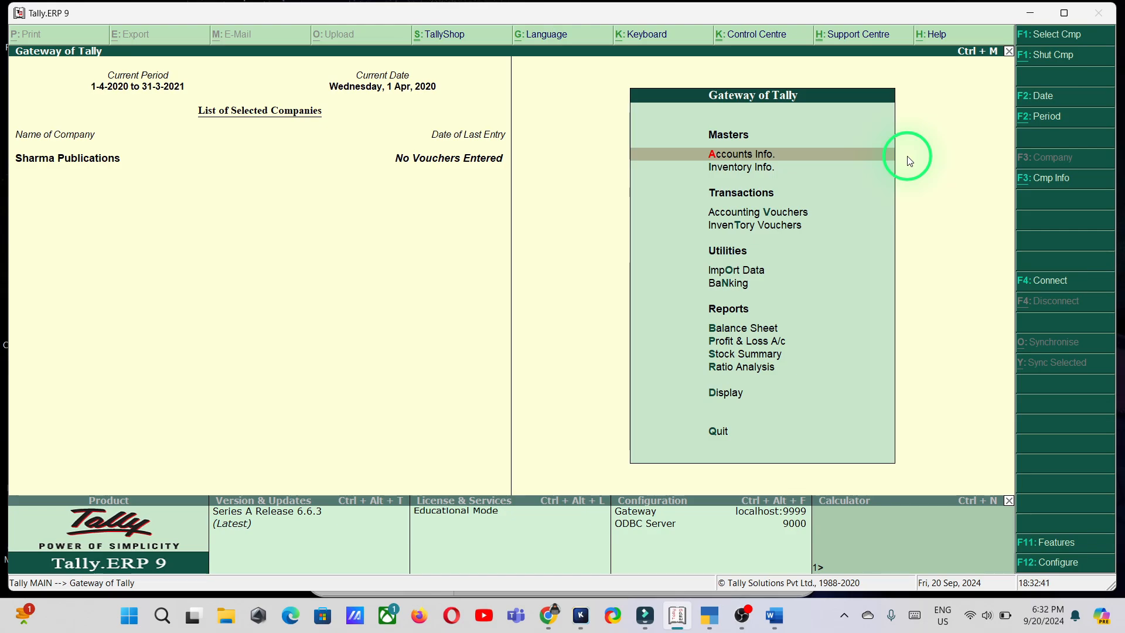
# Step: Open accounting voucher creation for Sharma Publications from the Gateway of Tally
pyautogui.press('Down')
pyautogui.press('Down')
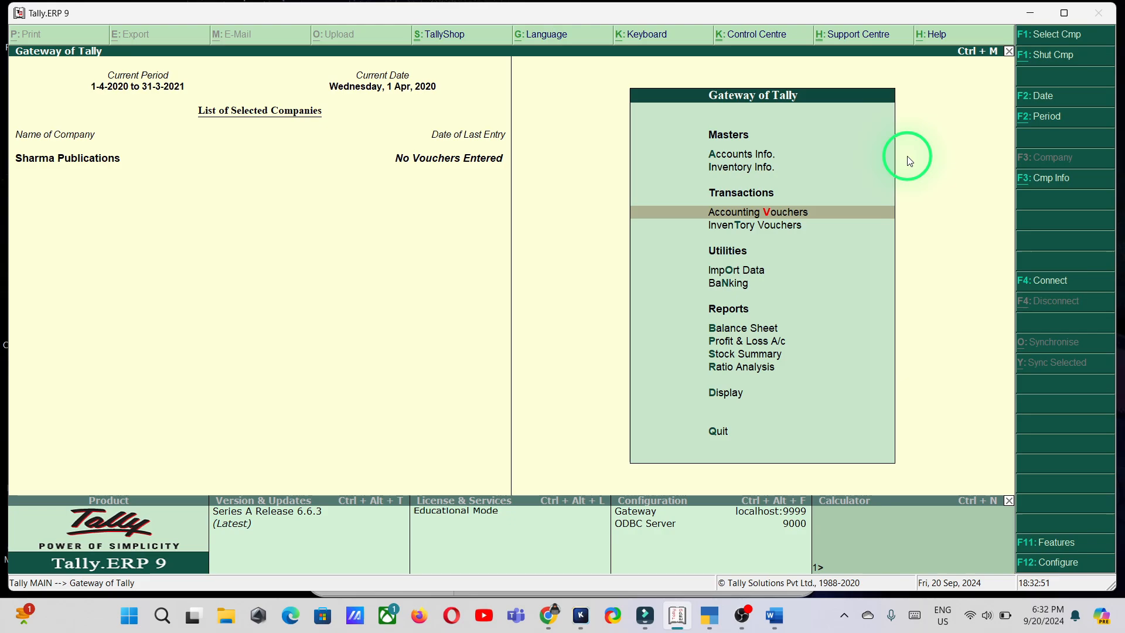
pyautogui.press('Return')
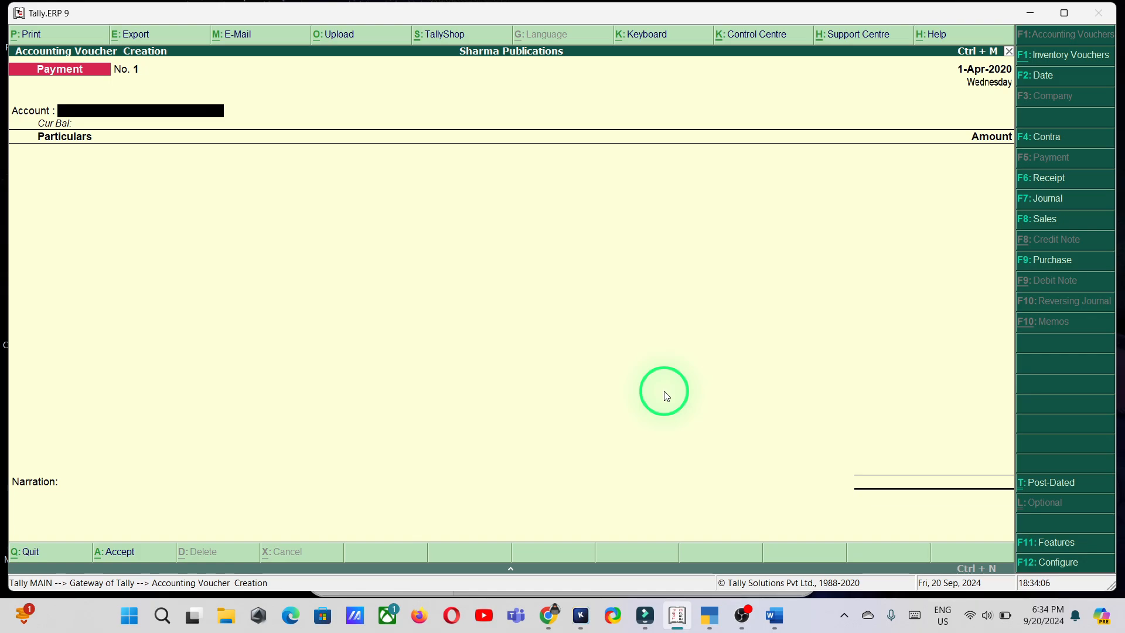
# Step: Switch to TallyPrime and open its voucher creation screen for the same company
pyautogui.click(709, 615)
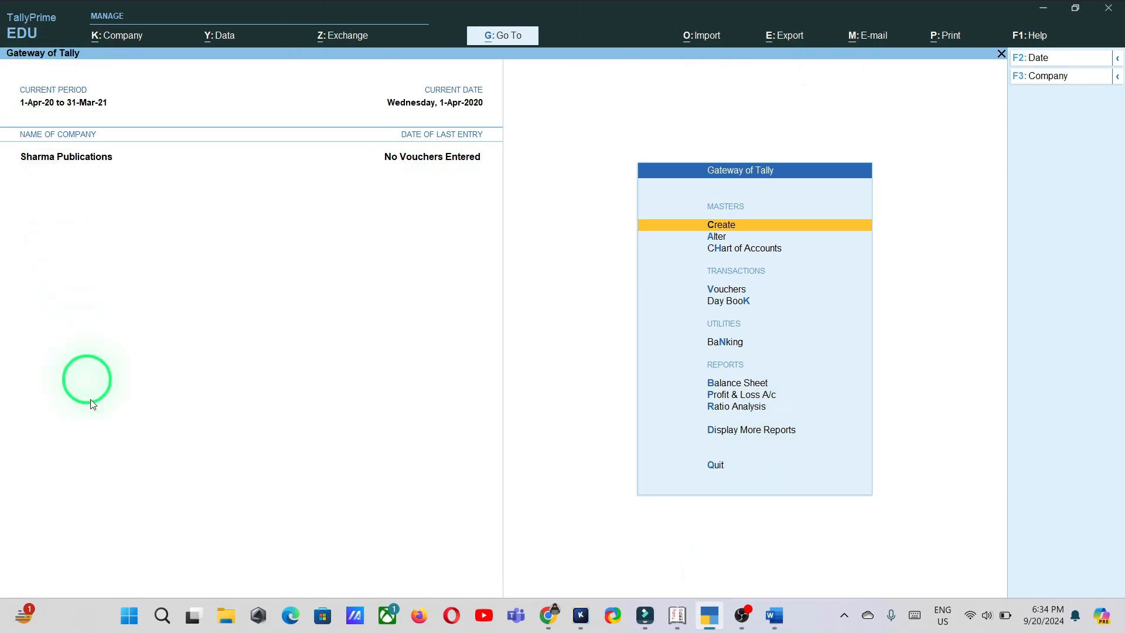
pyautogui.press('Down')
pyautogui.press('Down')
pyautogui.press('Down')
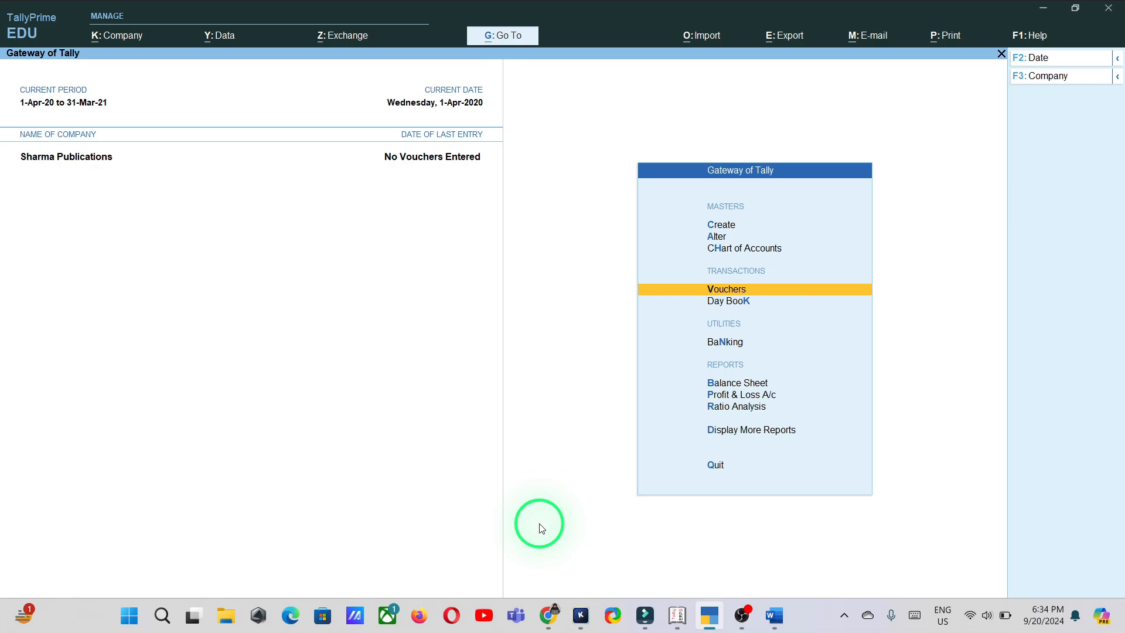
pyautogui.press('Return')
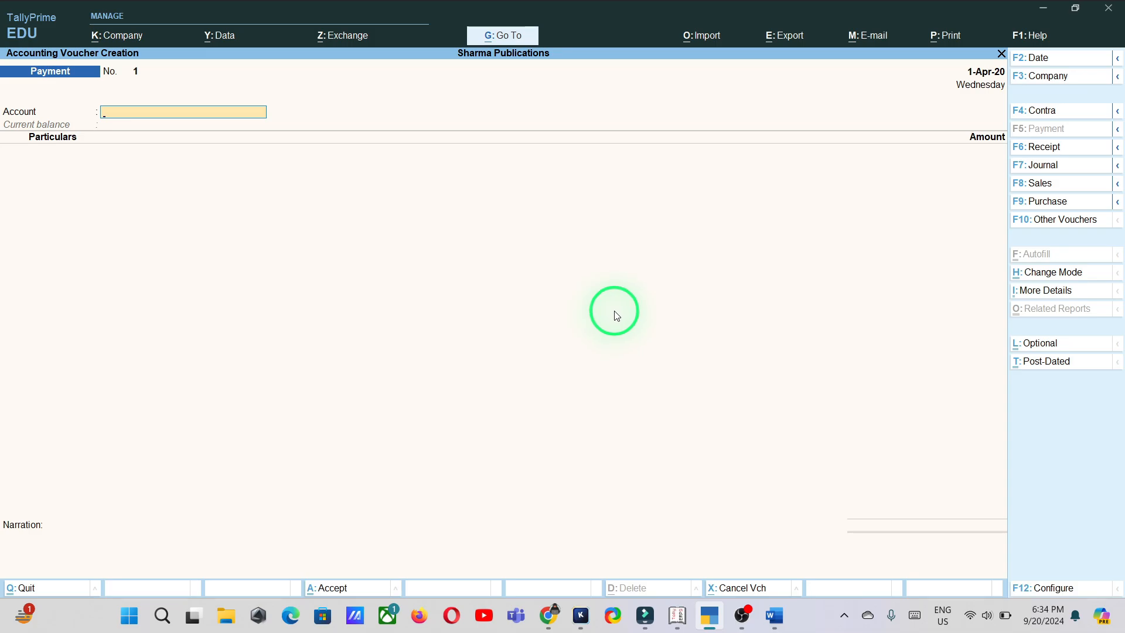
# Step: Switch back to Tally.ERP 9, maximize its window, and view the Receipt, Contra and Sales voucher screens
pyautogui.hotkey('alt', 'Tab')
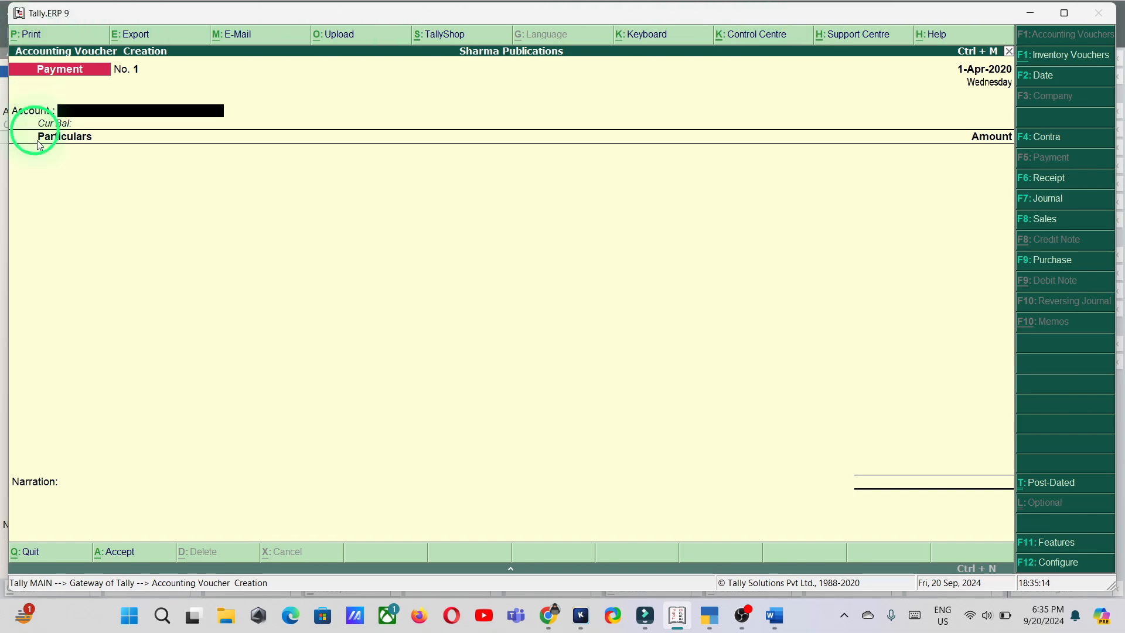
pyautogui.click(1064, 12)
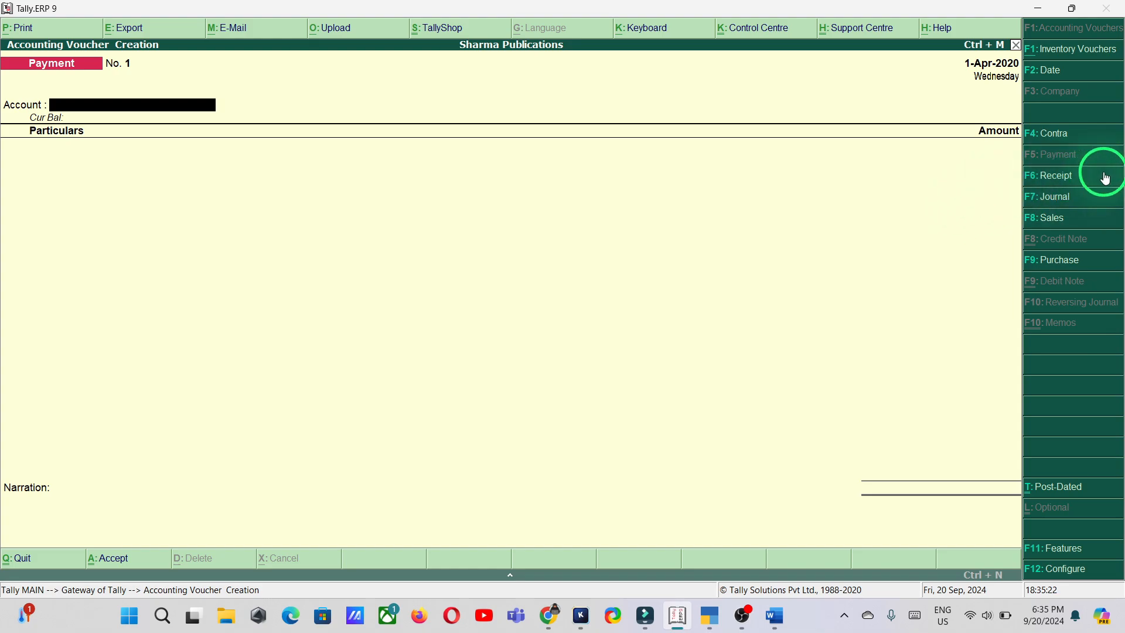
pyautogui.click(1071, 183)
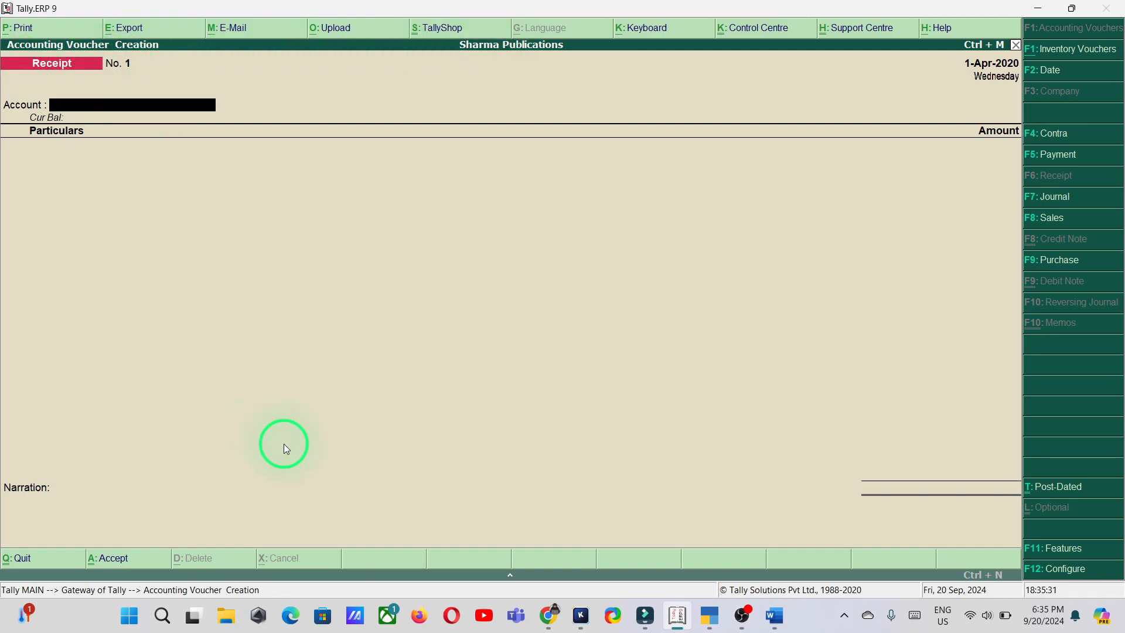
pyautogui.click(1051, 134)
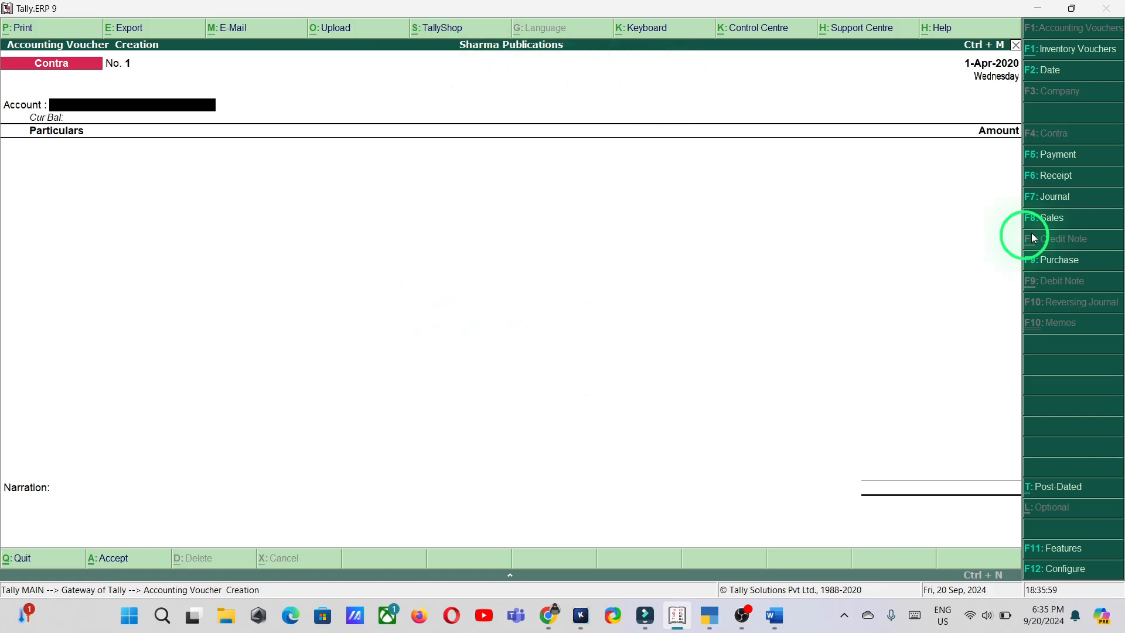
pyautogui.click(1062, 223)
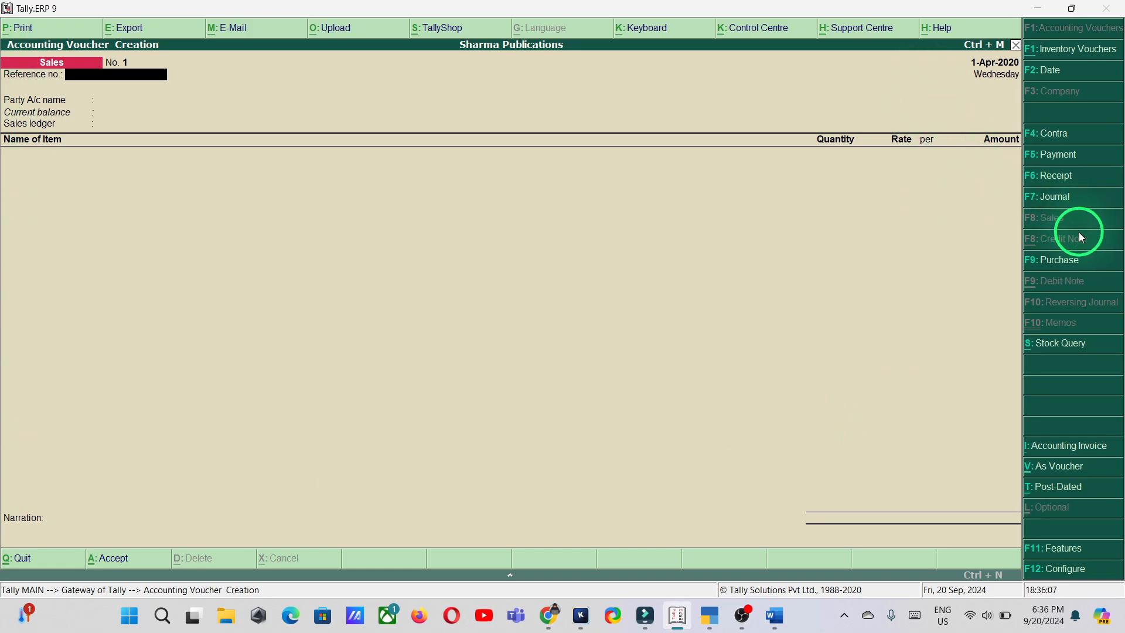
# Step: View the Purchase voucher in voucher mode, ending back in item invoice mode
pyautogui.click(1076, 259)
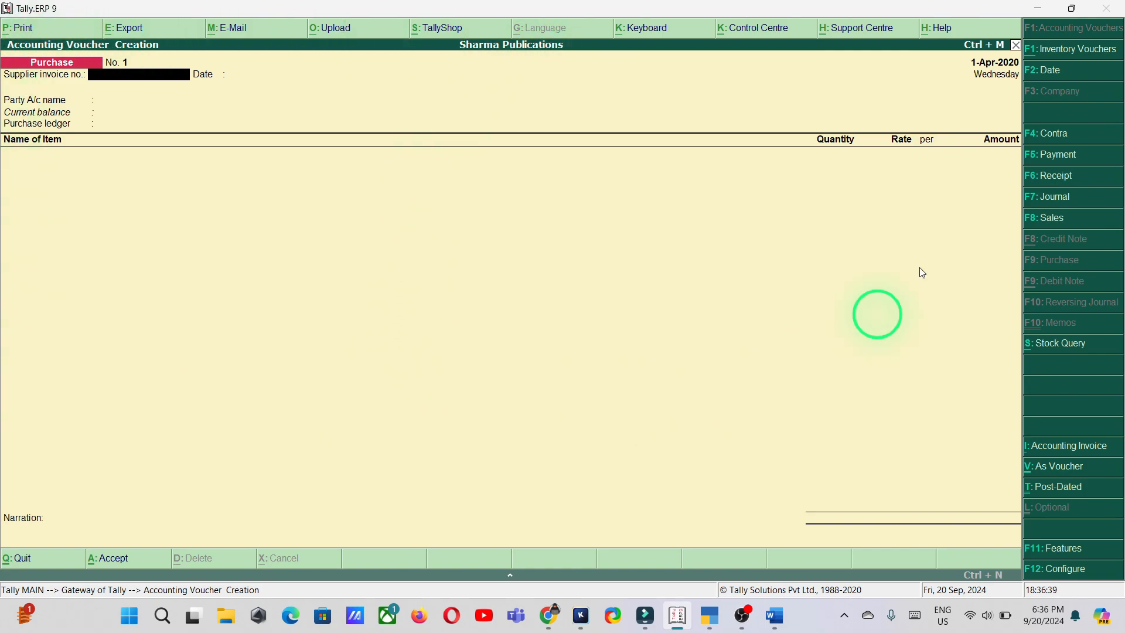
pyautogui.click(1057, 467)
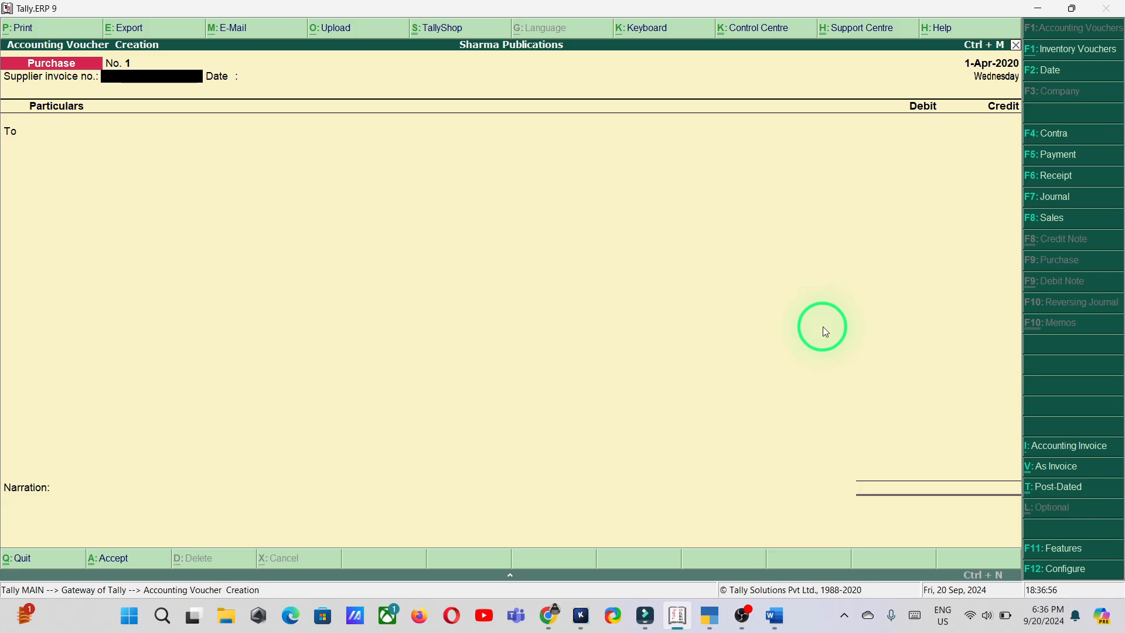
pyautogui.click(1059, 467)
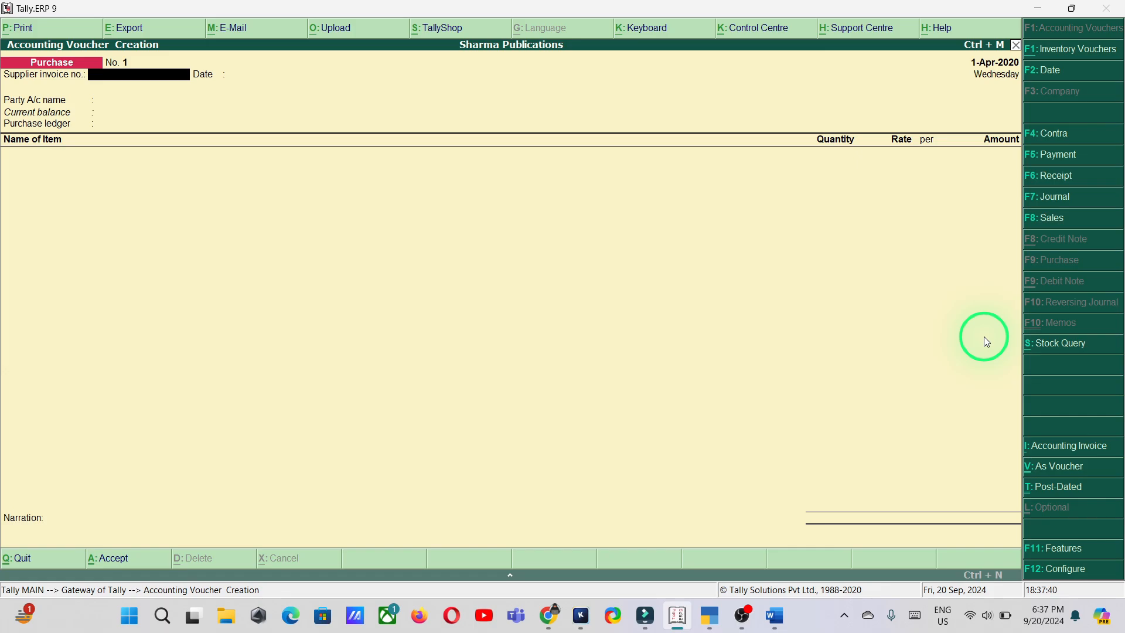
# Step: Leave voucher creation and display the list of voucher types under Accounts Info
pyautogui.press('Escape')
pyautogui.press('Return')
pyautogui.press('Up')
pyautogui.press('Up')
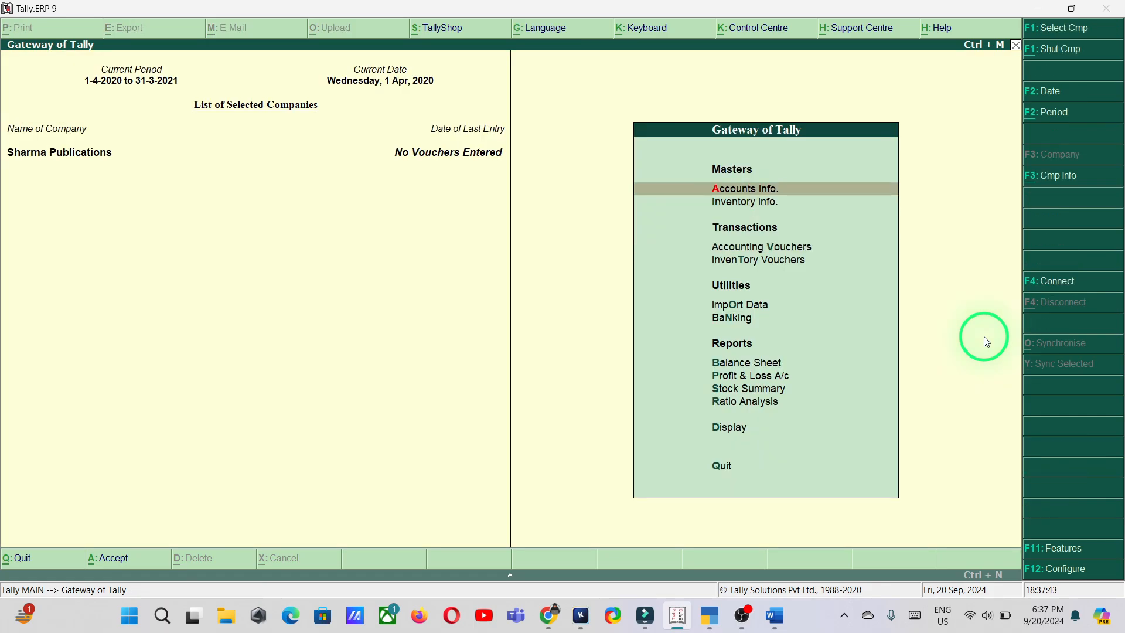
pyautogui.press('Return')
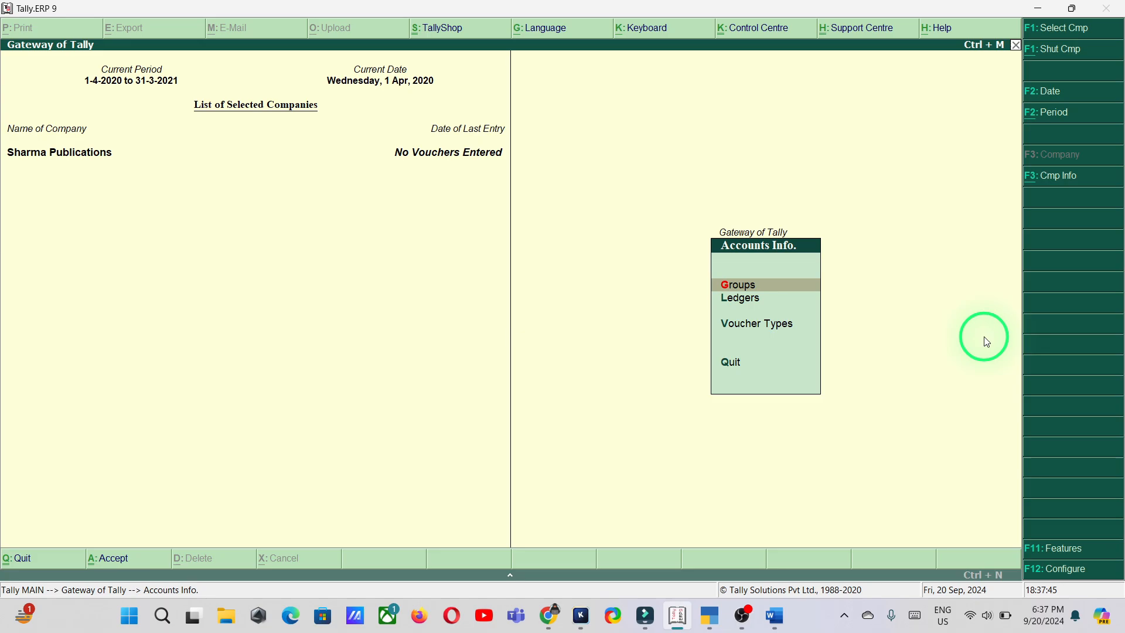
pyautogui.press('Down')
pyautogui.press('Down')
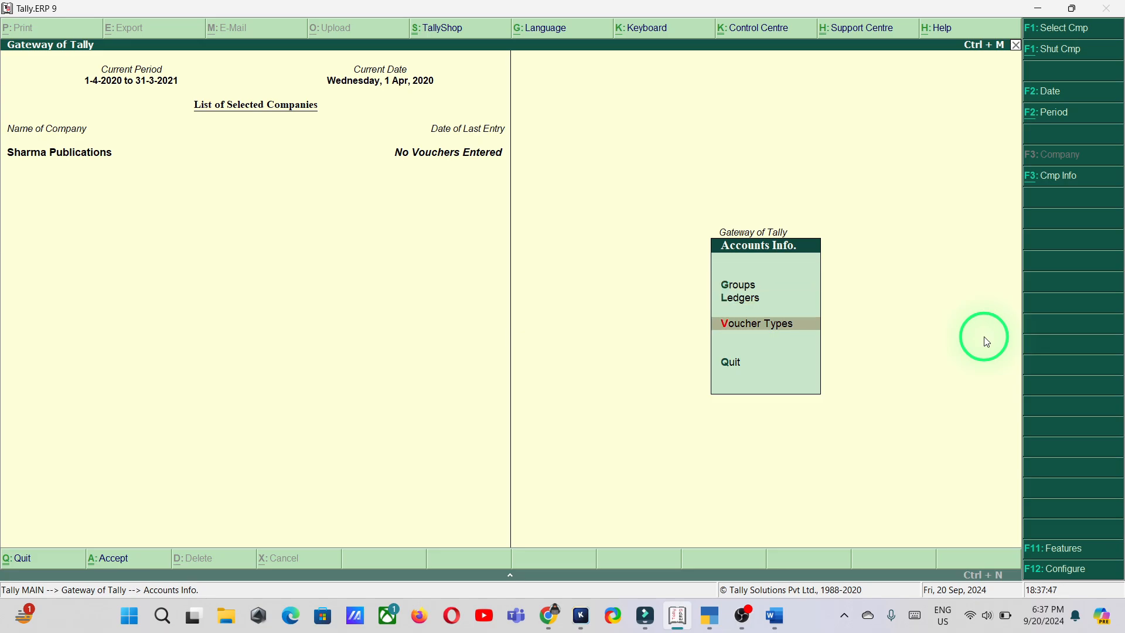
pyautogui.press('Return')
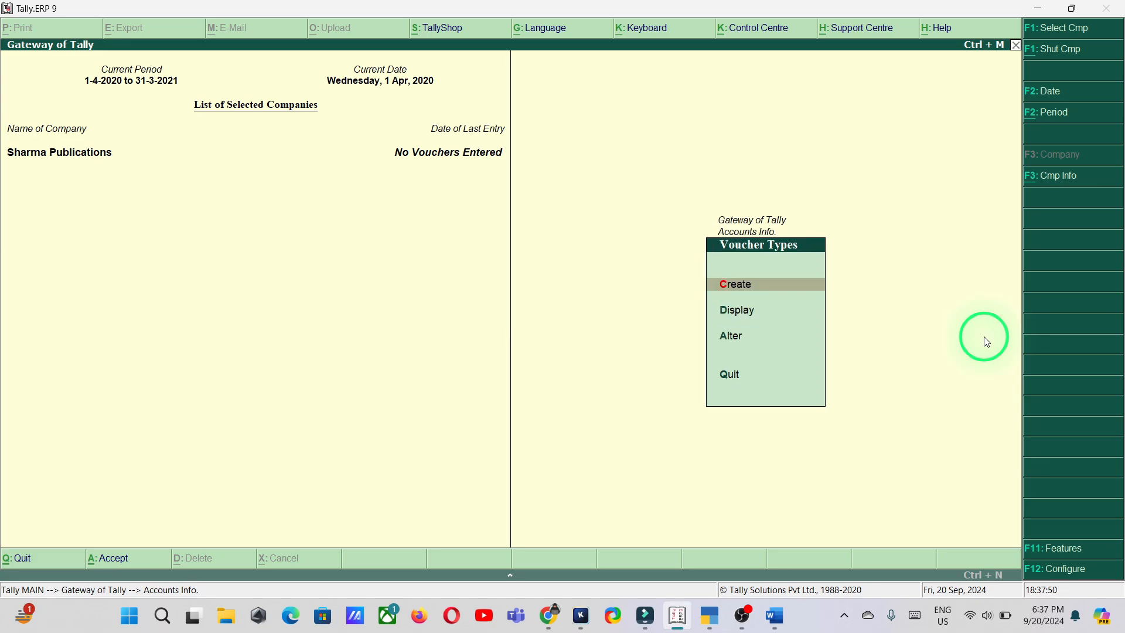
pyautogui.press('Down')
pyautogui.press('Return')
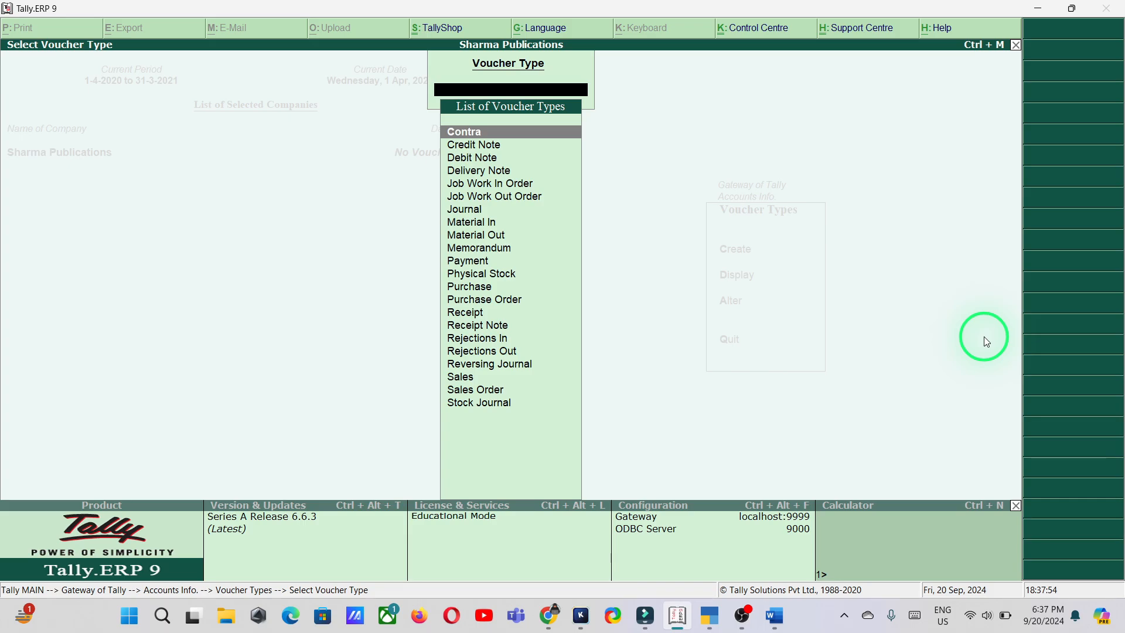
# Step: Look through the predefined voucher types from Contra down to Sales Order, ending back at the Gateway of Tally
pyautogui.press('Down')
pyautogui.press('Down')
pyautogui.press('Down')
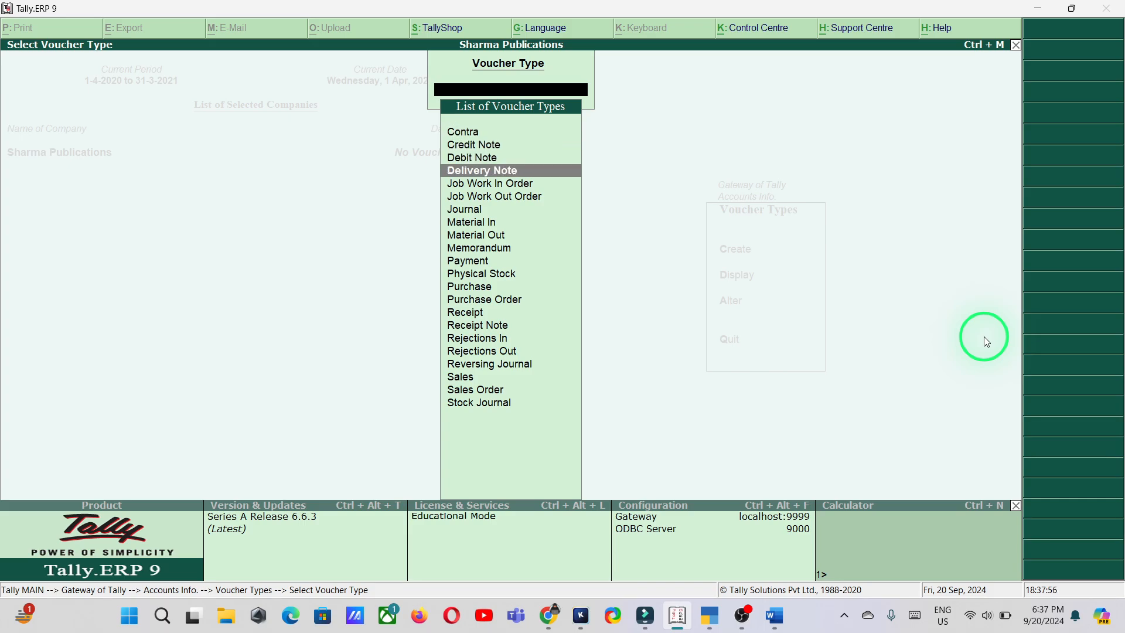
pyautogui.press('Down')
pyautogui.press('Down')
pyautogui.press('Down')
pyautogui.press('Down')
pyautogui.press('Down')
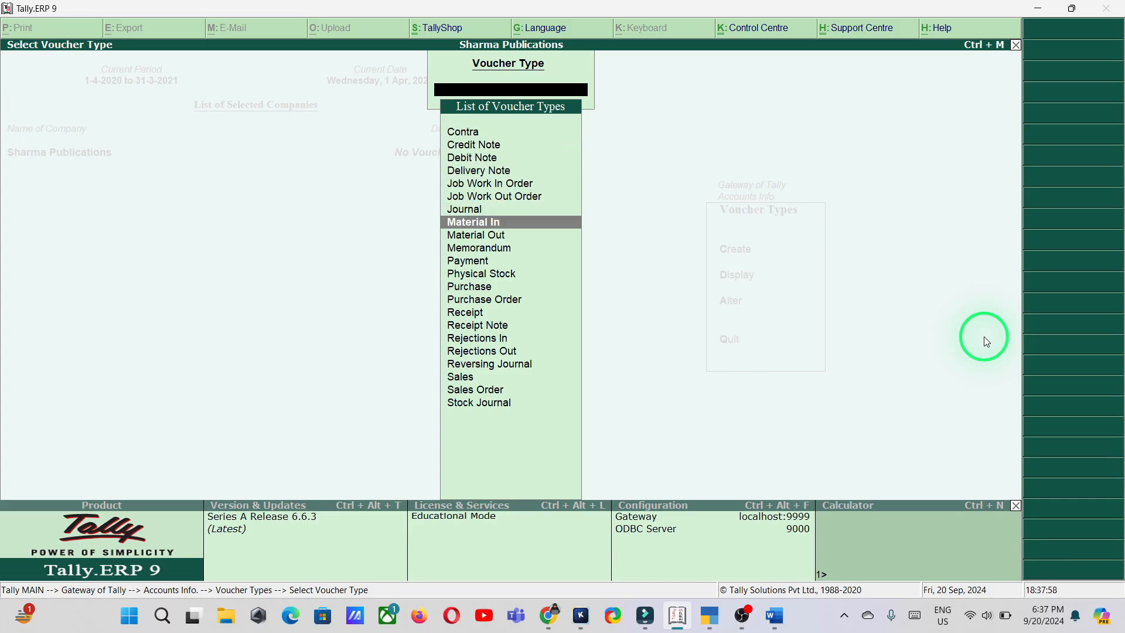
pyautogui.press('Down')
pyautogui.press('Down')
pyautogui.press('Down')
pyautogui.press('Down')
pyautogui.press('Down')
pyautogui.press('Down')
pyautogui.press('Down')
pyautogui.press('Down')
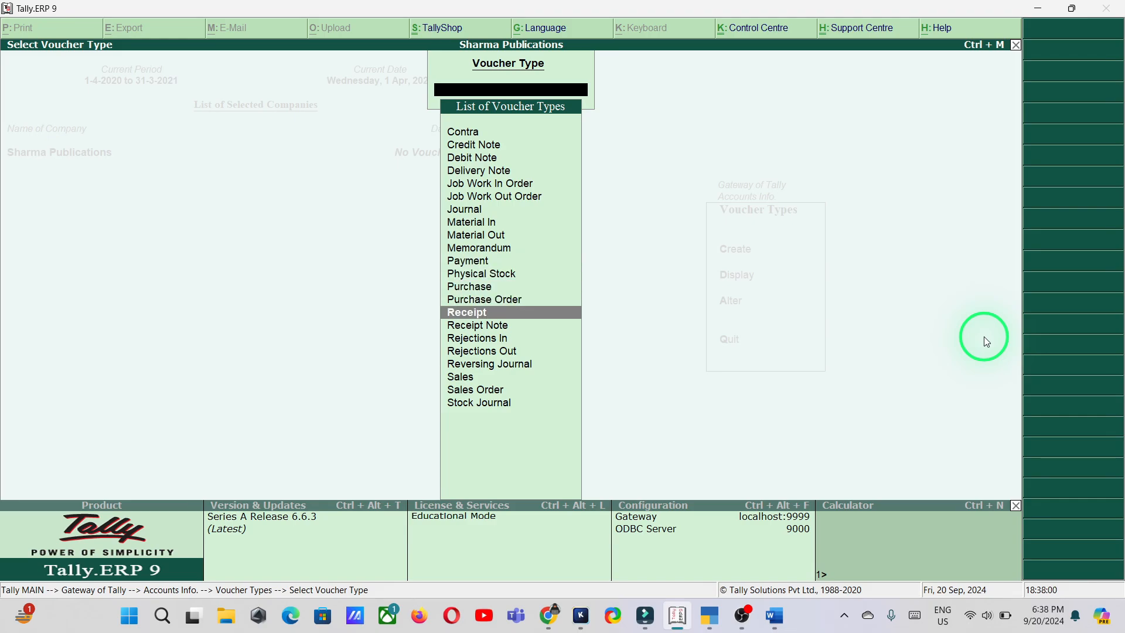
pyautogui.press('Down')
pyautogui.press('Down')
pyautogui.press('Down')
pyautogui.press('Down')
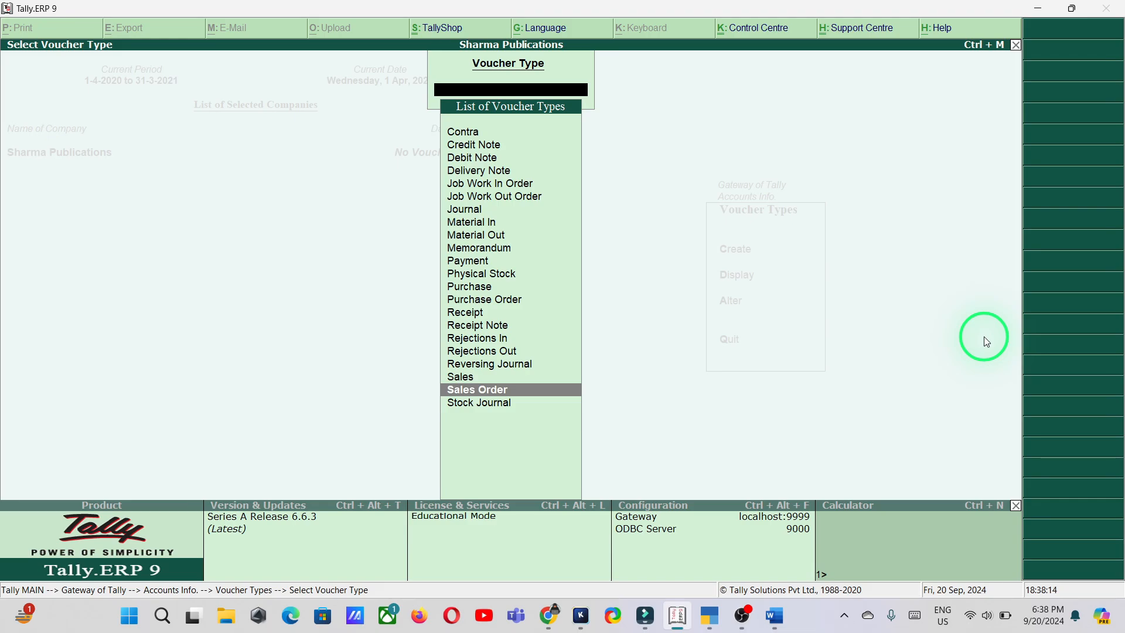
pyautogui.press('Escape')
pyautogui.press('Escape')
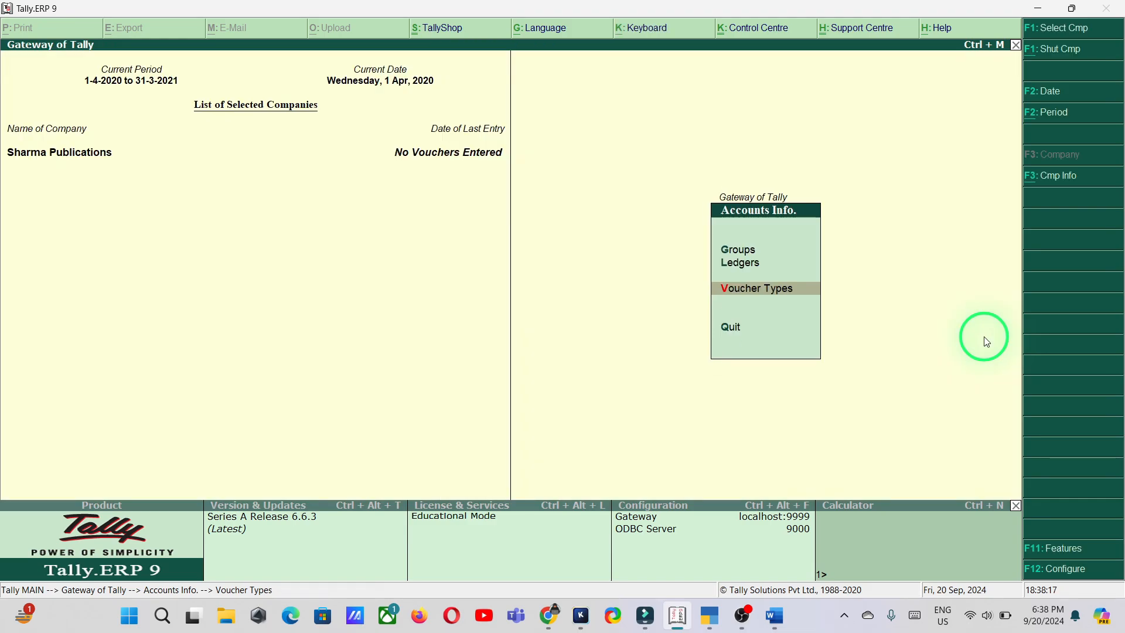
pyautogui.press('Escape')
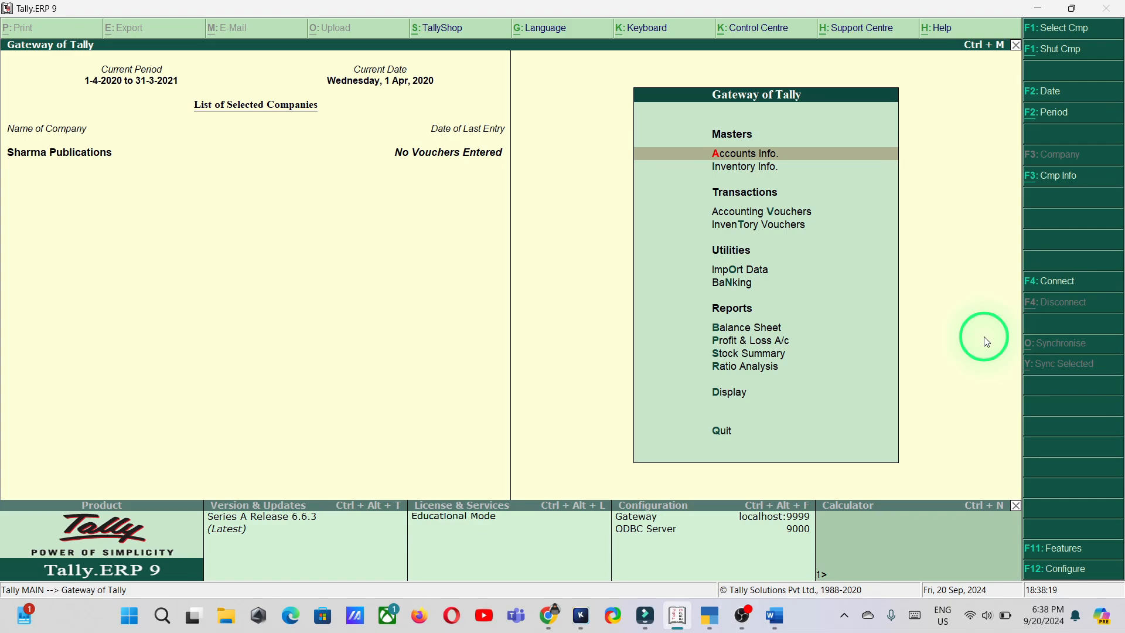
# Step: Reopen accounting voucher creation and view the Journal voucher screen
pyautogui.press('Down')
pyautogui.press('Down')
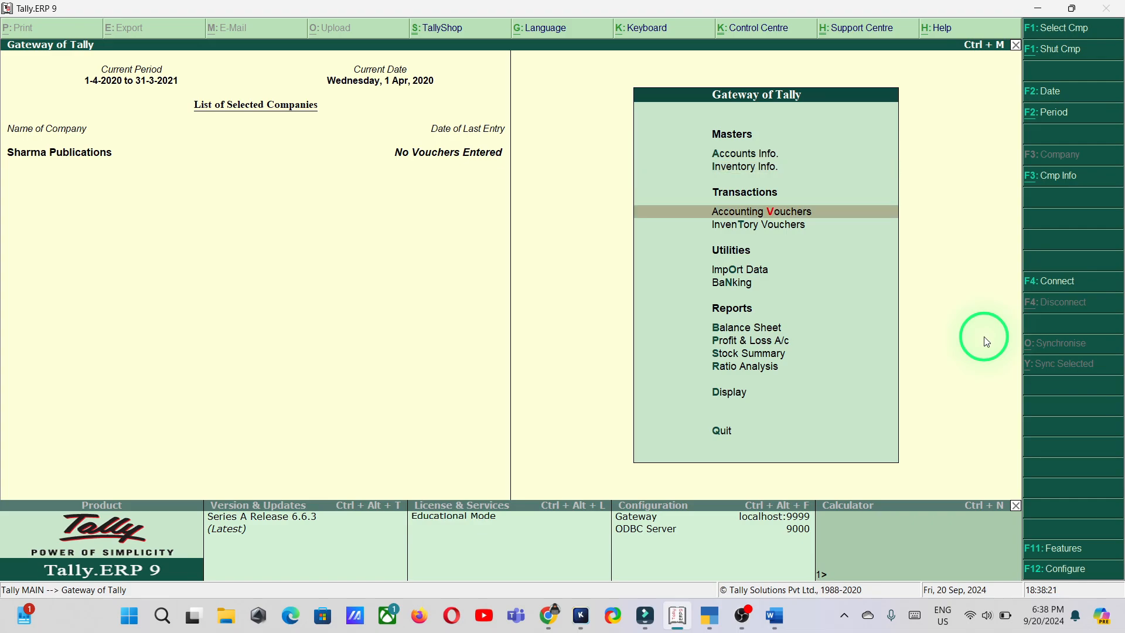
pyautogui.press('Return')
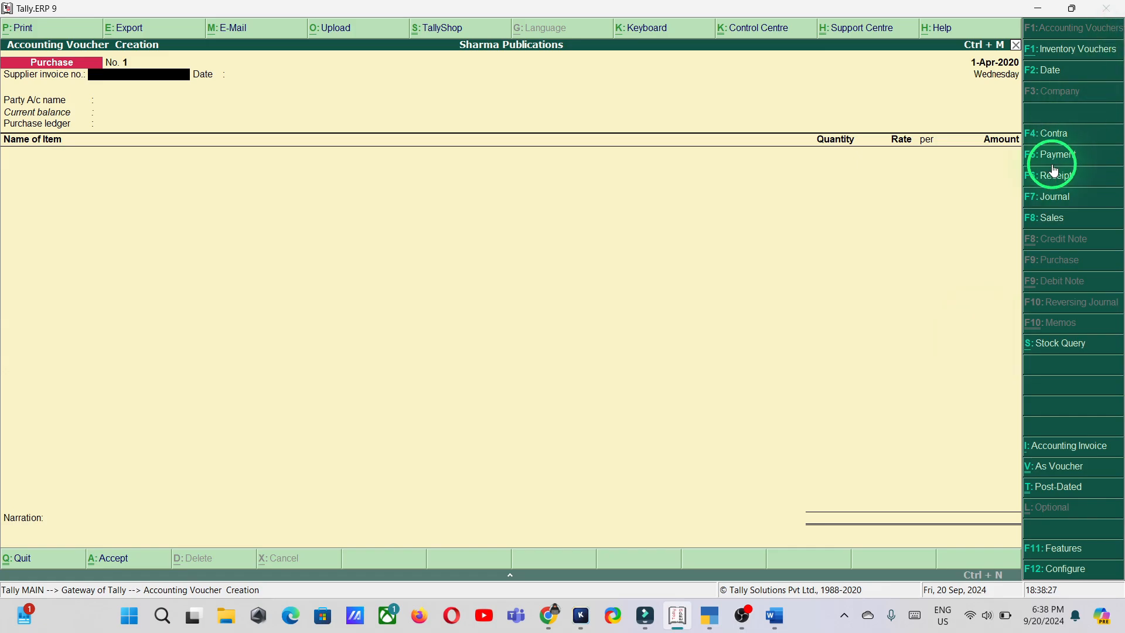
pyautogui.click(1094, 199)
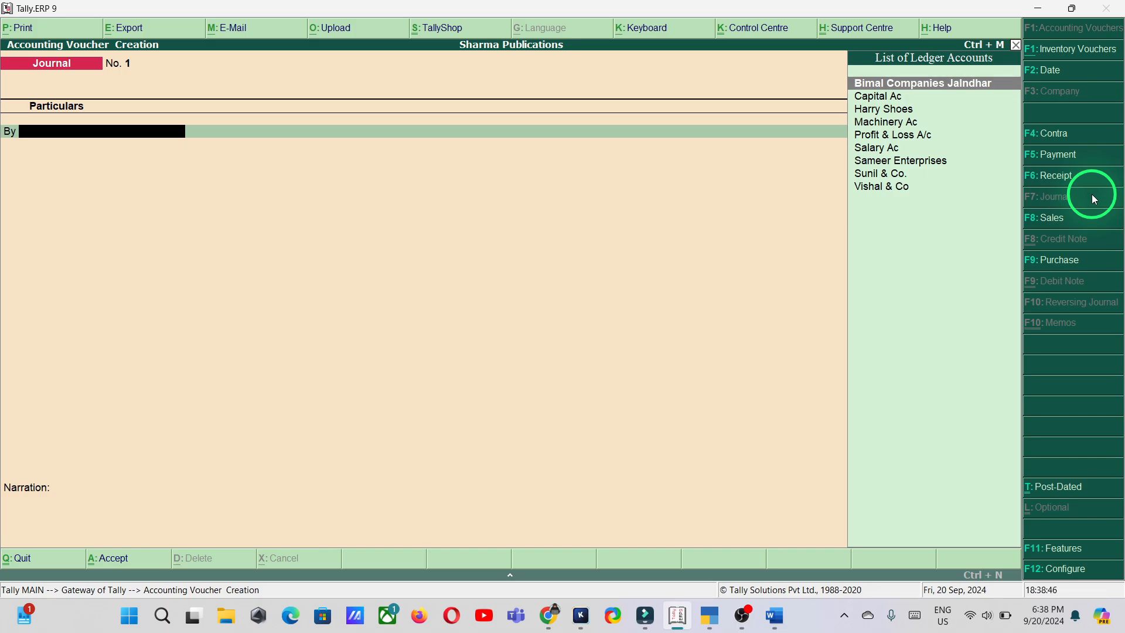
# Step: View the Contra, Payment, Receipt, Journal, Sales and Purchase voucher screens in order
pyautogui.press('F4')
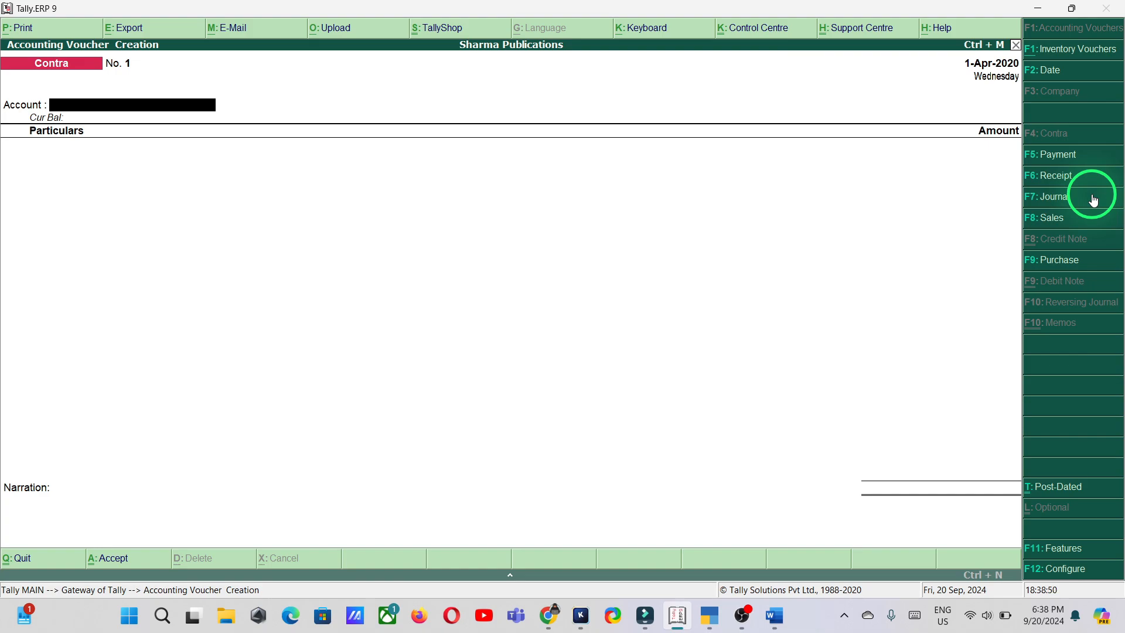
pyautogui.press('F5')
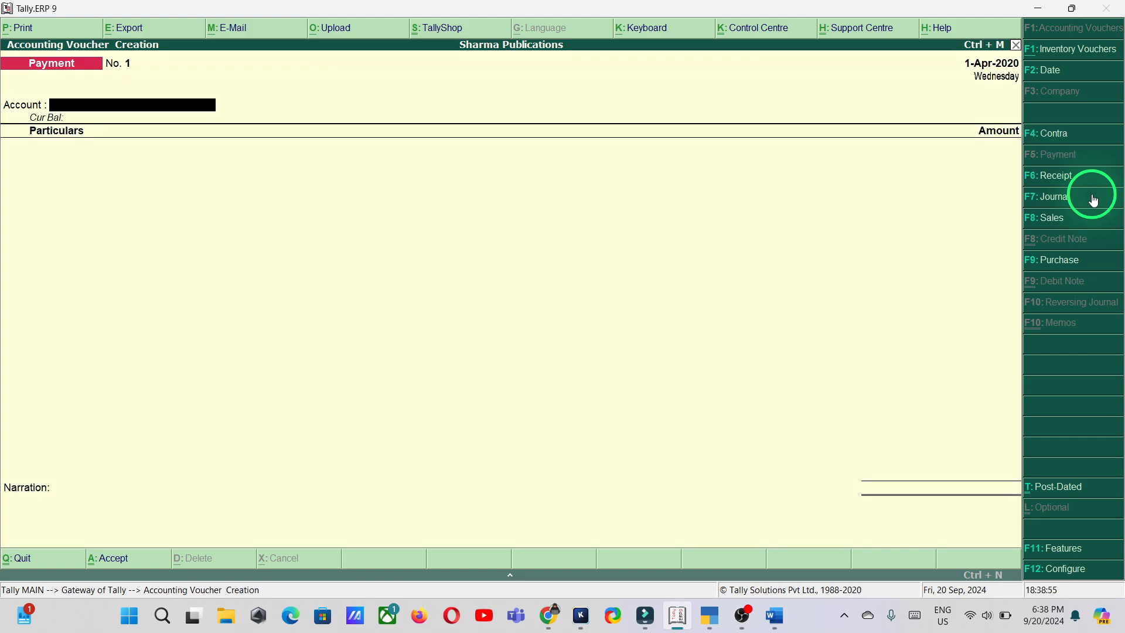
pyautogui.press('F6')
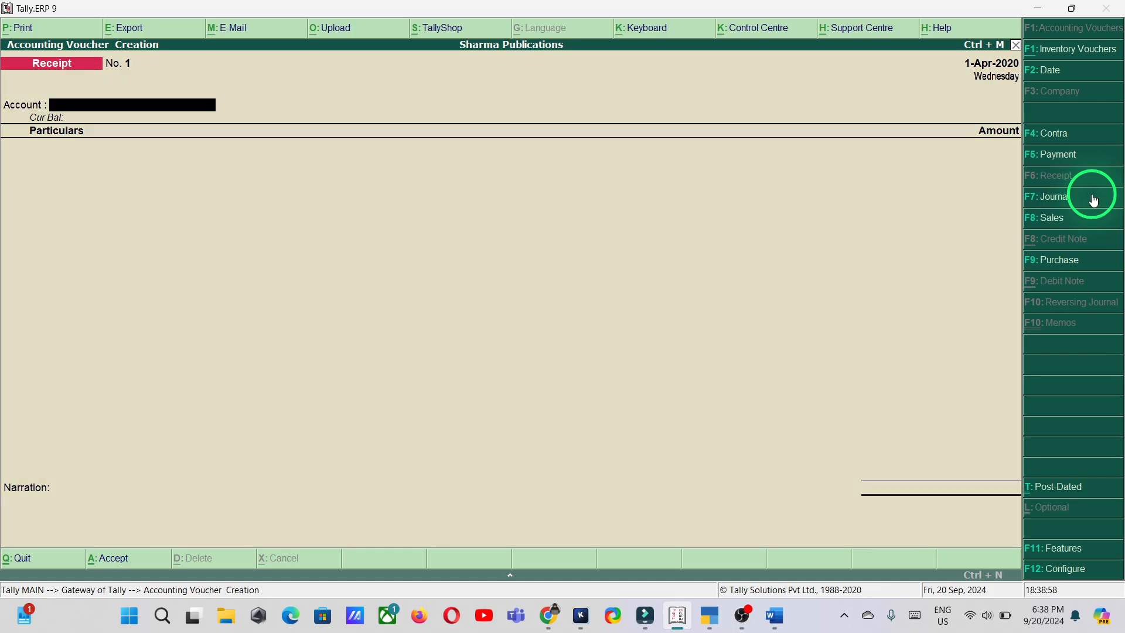
pyautogui.click(1094, 199)
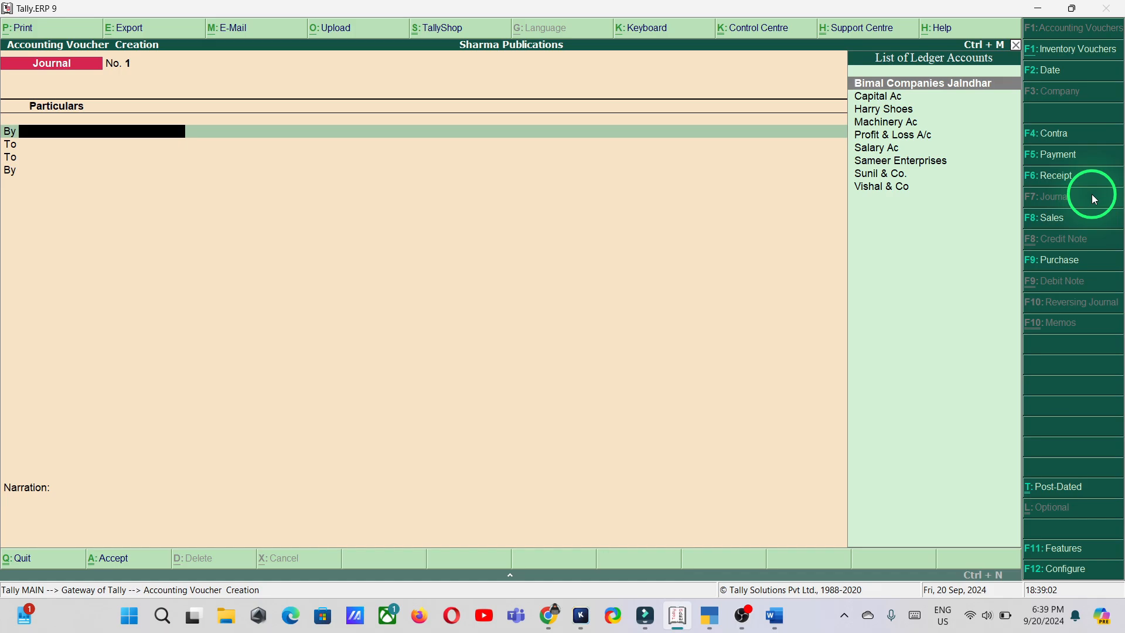
pyautogui.press('F8')
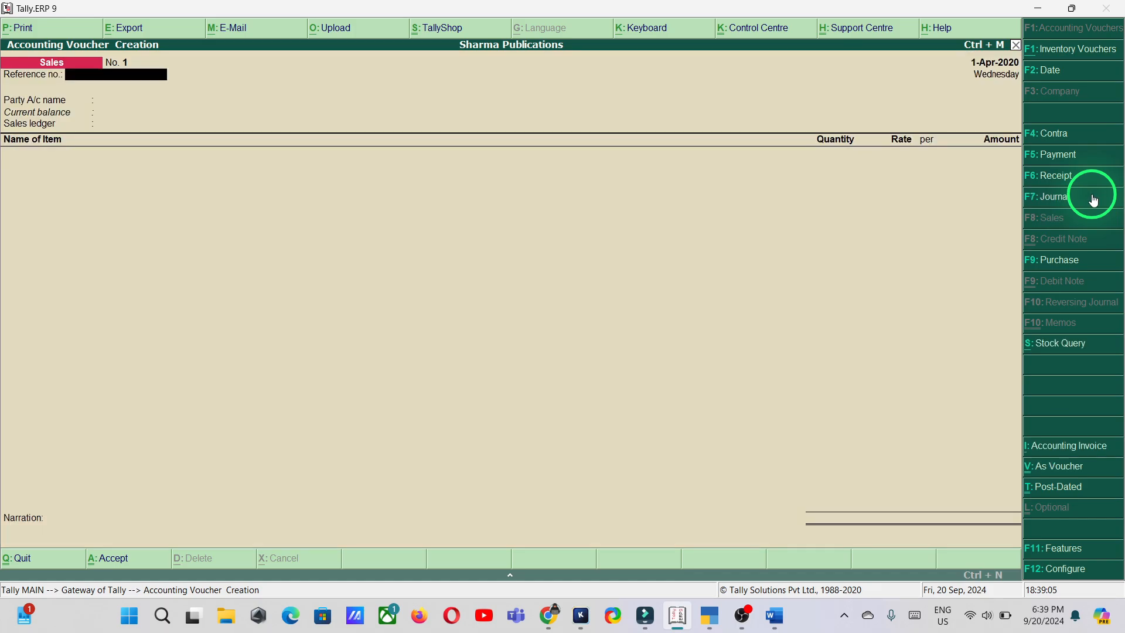
pyautogui.press('F9')
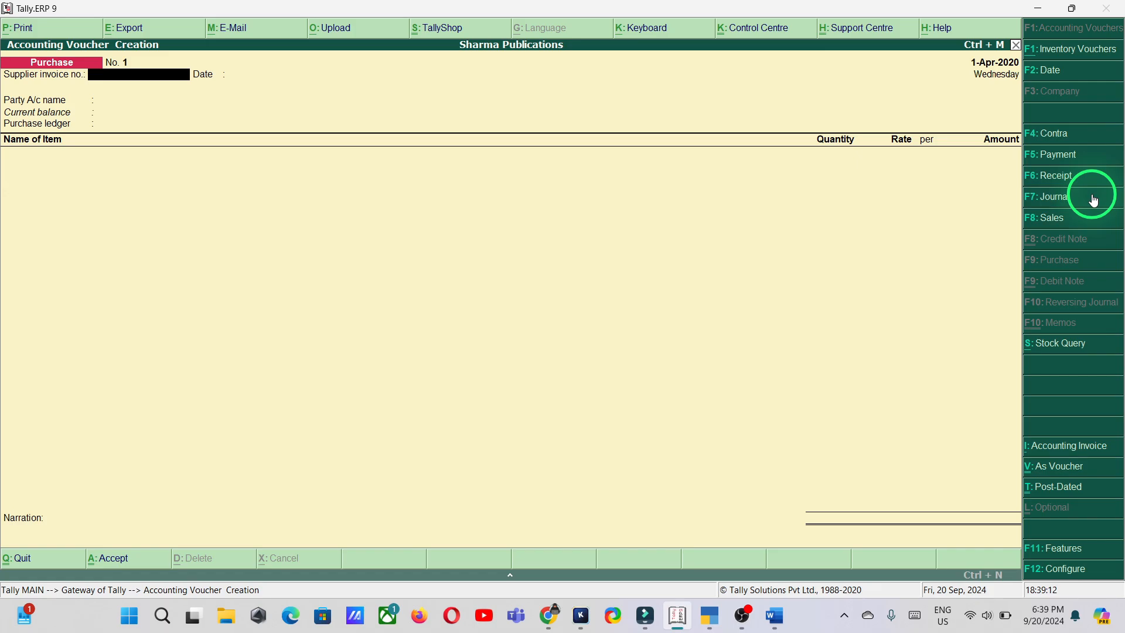
# Step: Open the date setting of the Purchase voucher, and switch to the TallyPrime voucher screen
pyautogui.press('F2')
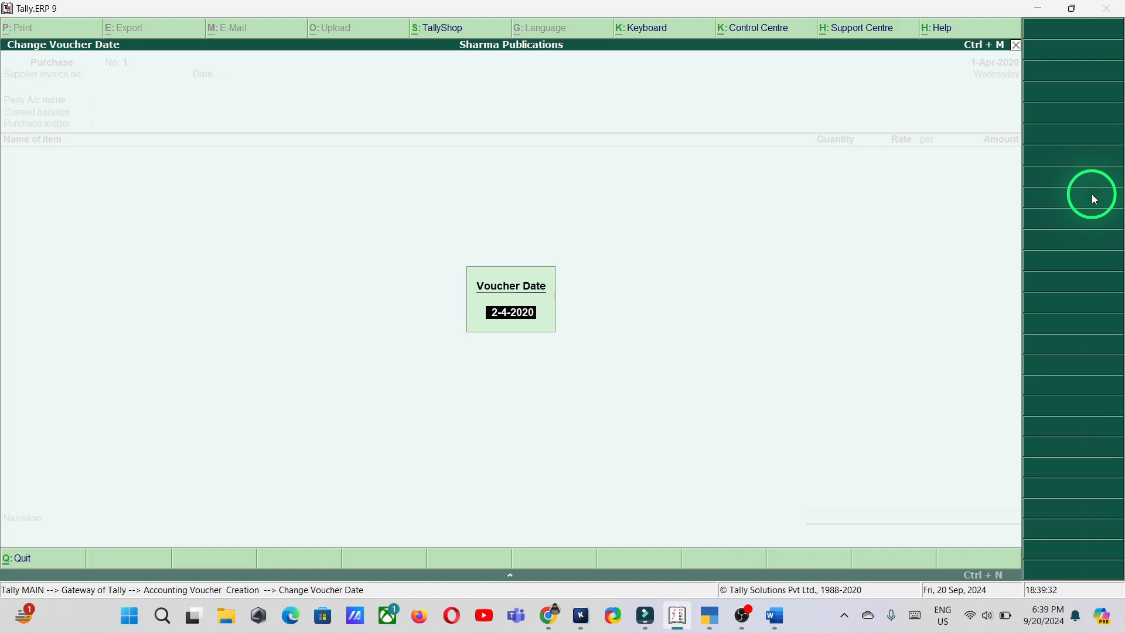
pyautogui.press('BackSpace')
pyautogui.hotkey('alt', 'Tab')
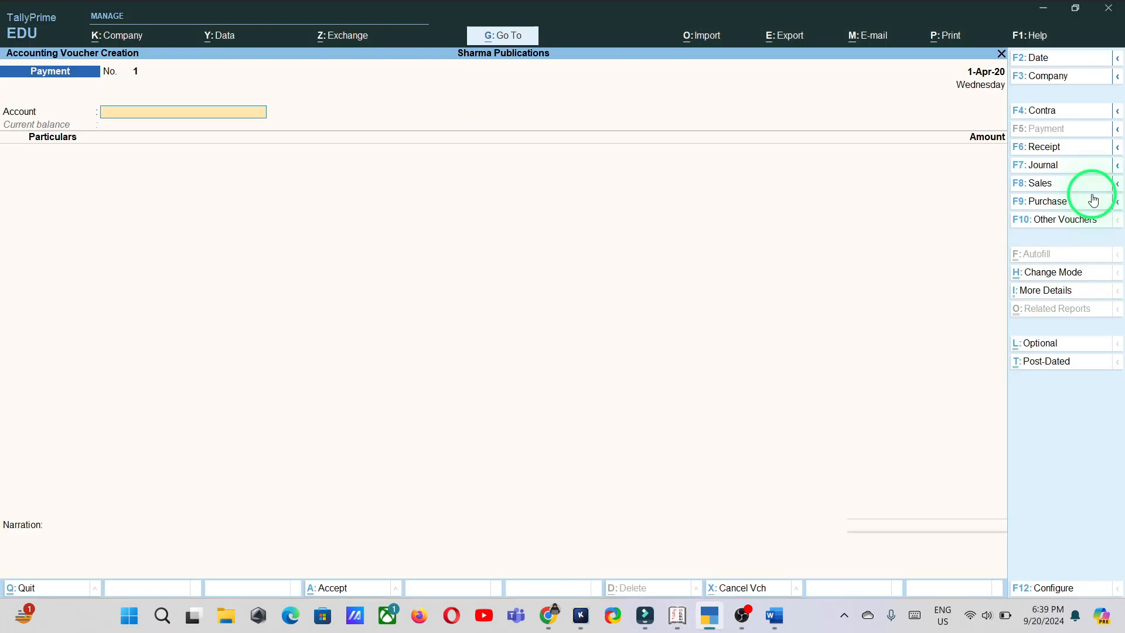
# Step: View the Contra, Payment, Receipt, Journal, Sales and Purchase voucher screens in TallyPrime one after another
pyautogui.click(1049, 111)
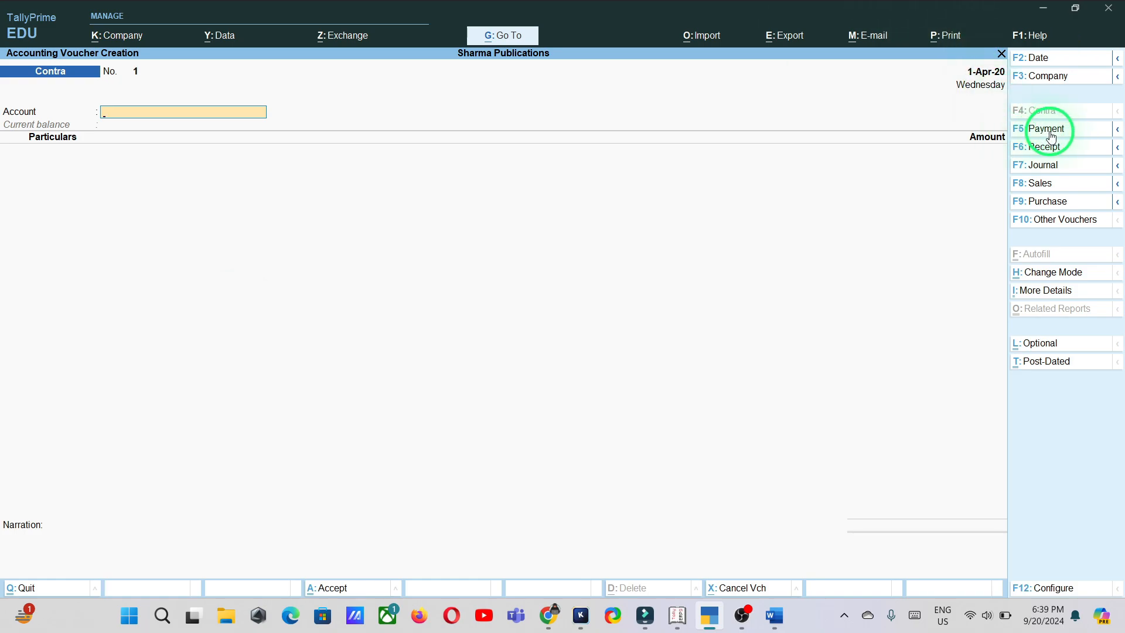
pyautogui.click(1051, 131)
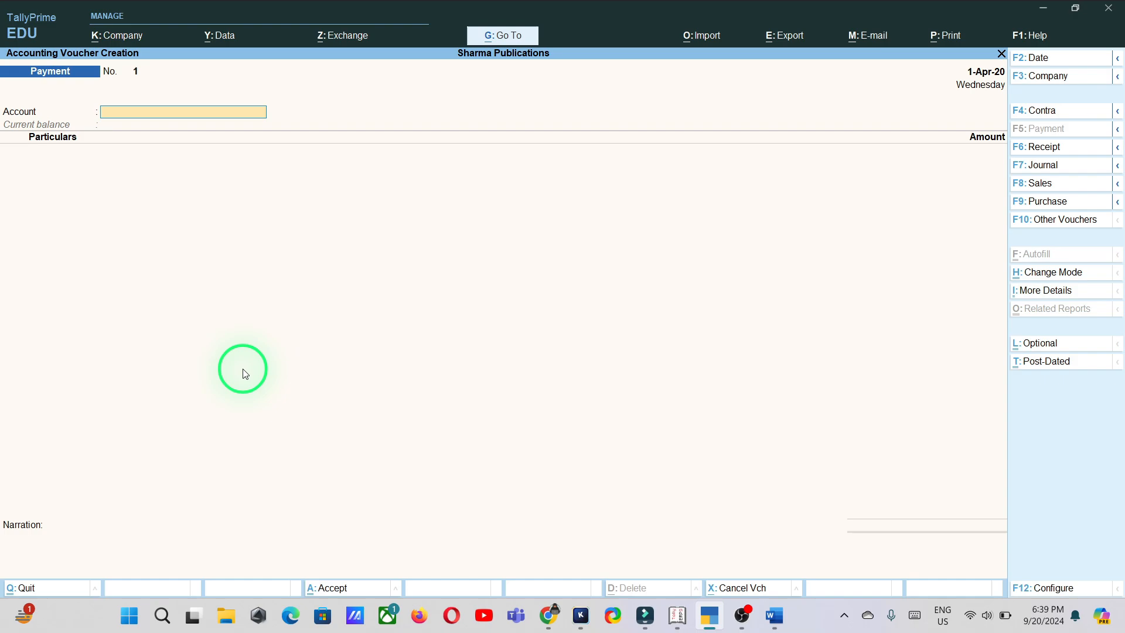
pyautogui.click(1079, 147)
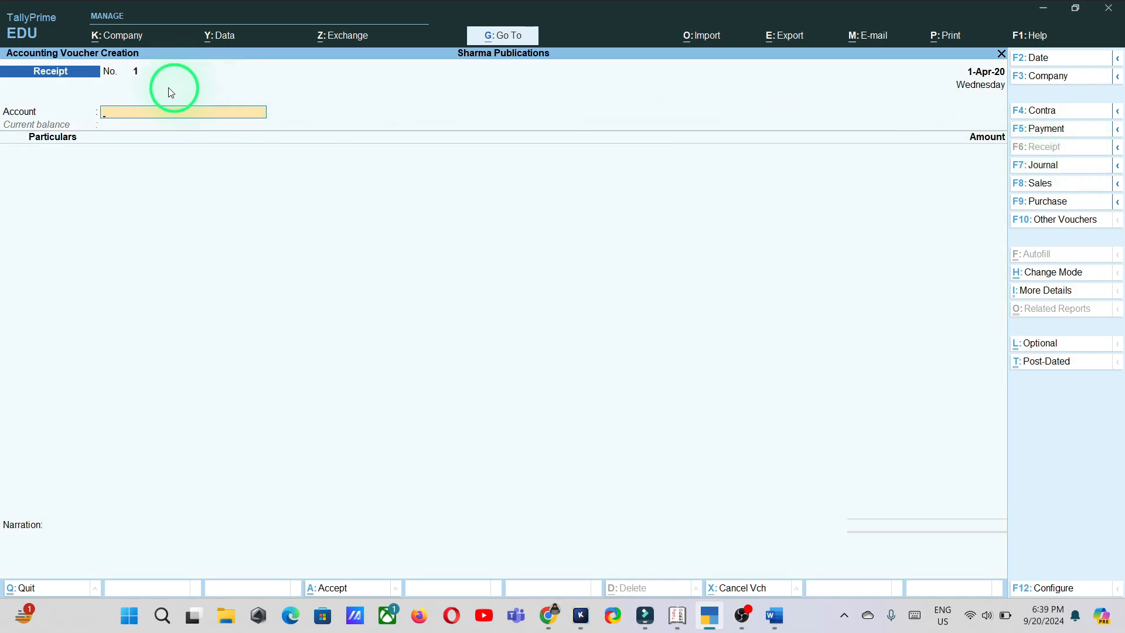
pyautogui.click(1061, 170)
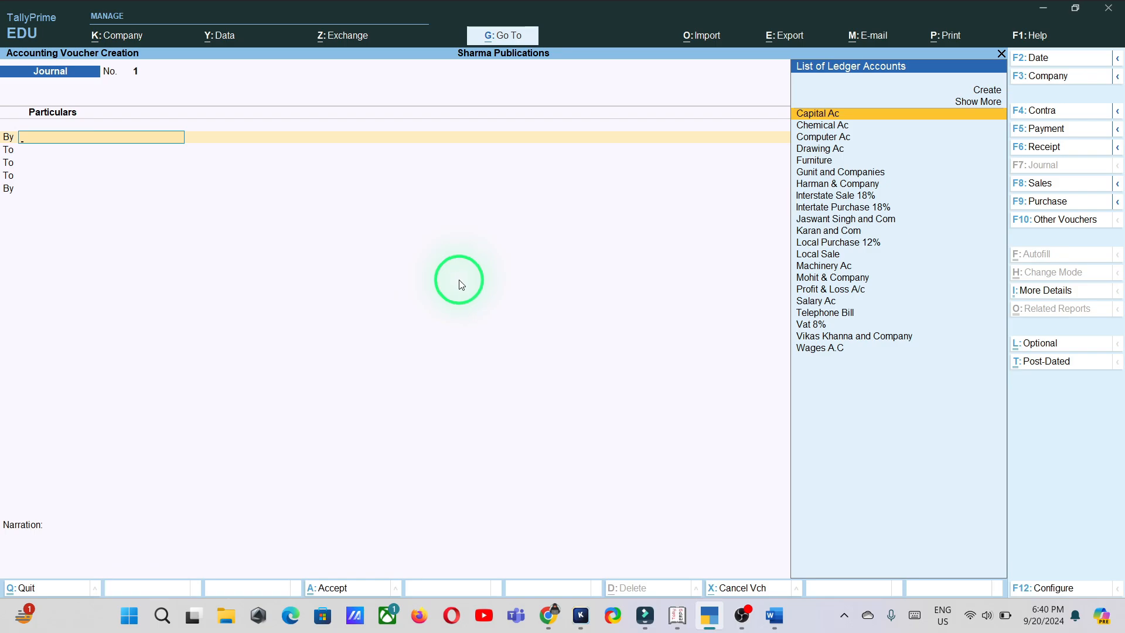
pyautogui.click(1088, 182)
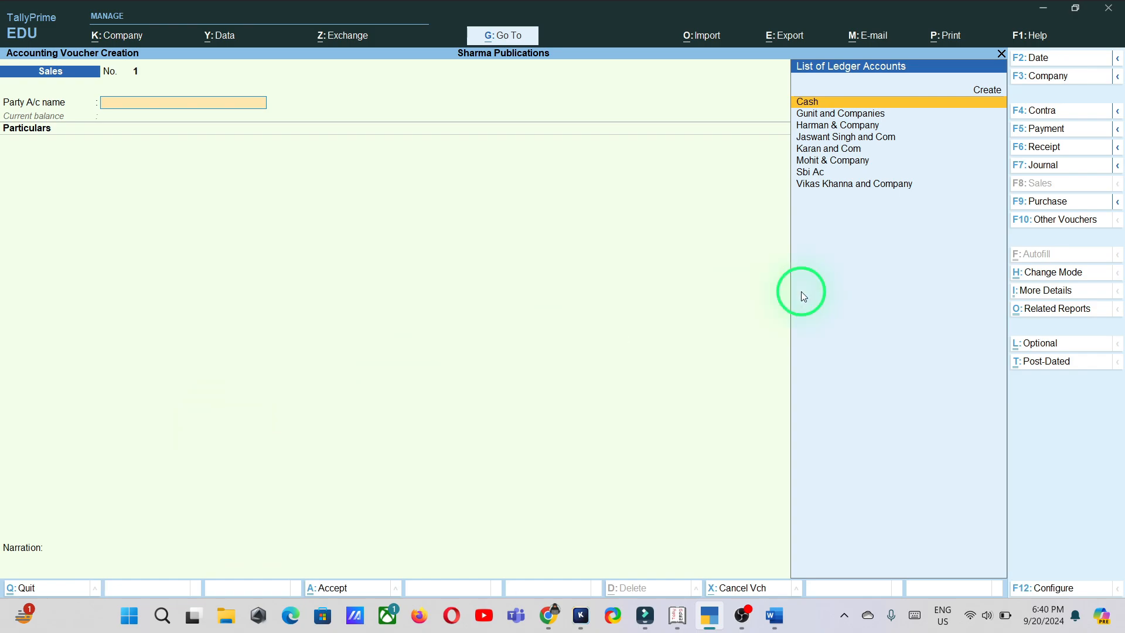
pyautogui.click(1042, 202)
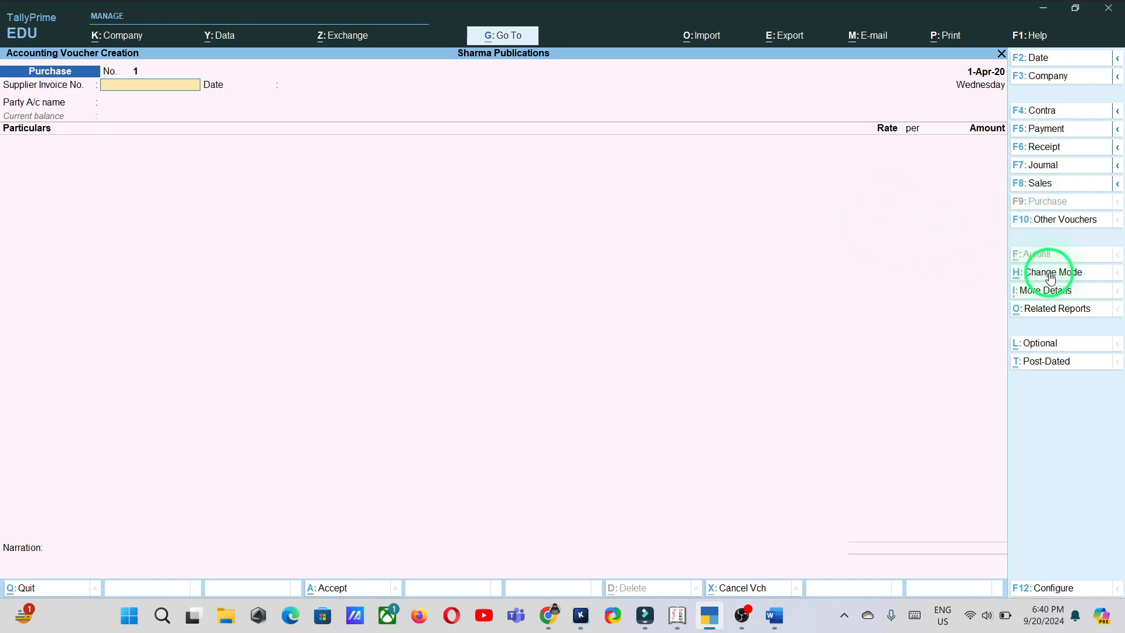
# Step: Change the mode of the Purchase voucher to As Voucher
pyautogui.click(1090, 272)
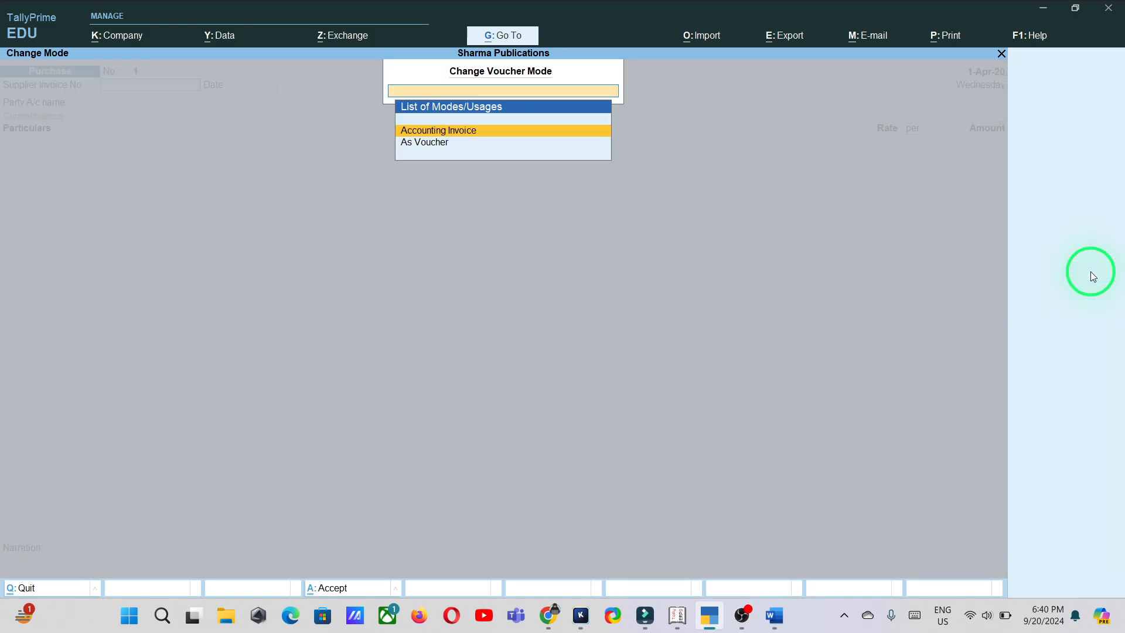
pyautogui.click(444, 149)
pyautogui.click(445, 151)
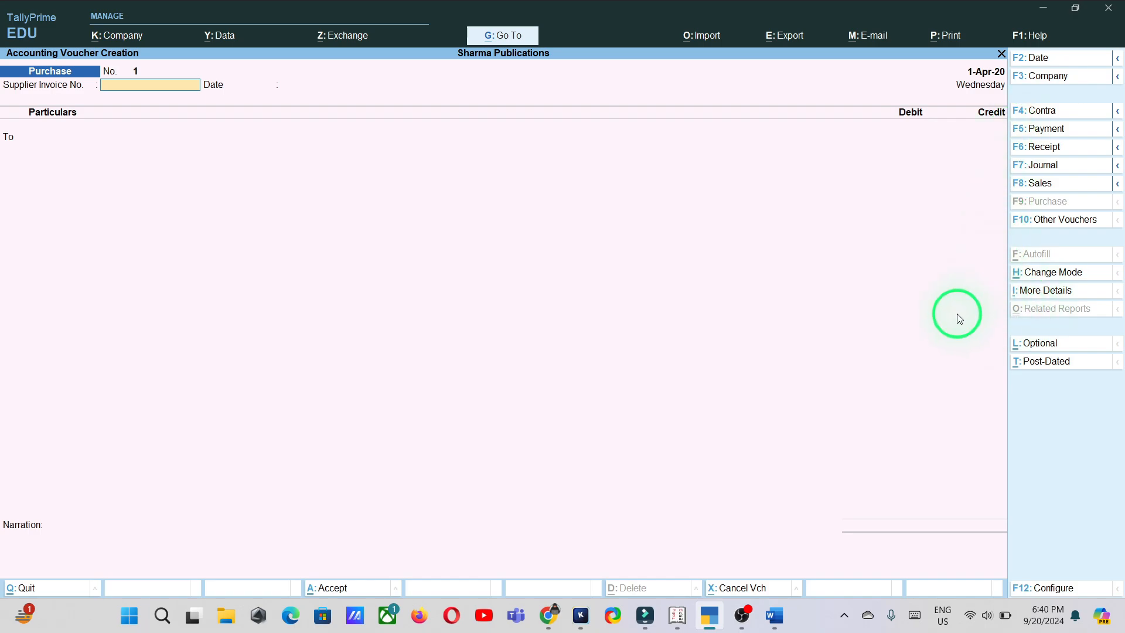
# Step: Go through the Contra, Payment, Receipt, Journal and Purchase voucher screens once more
pyautogui.press('F4')
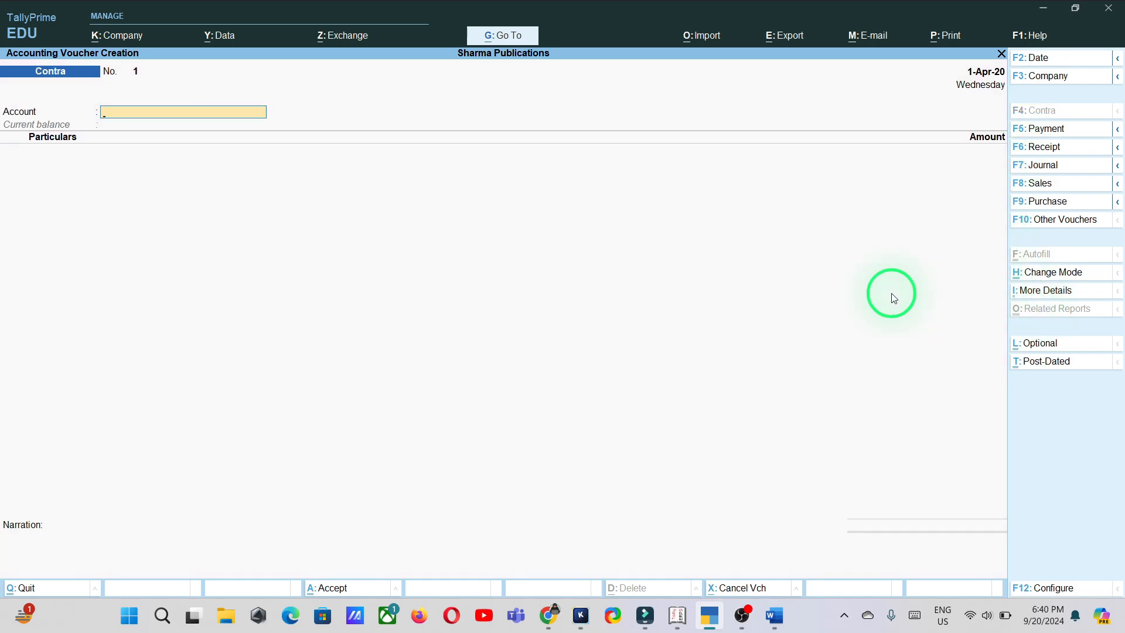
pyautogui.press('F5')
pyautogui.press('F6')
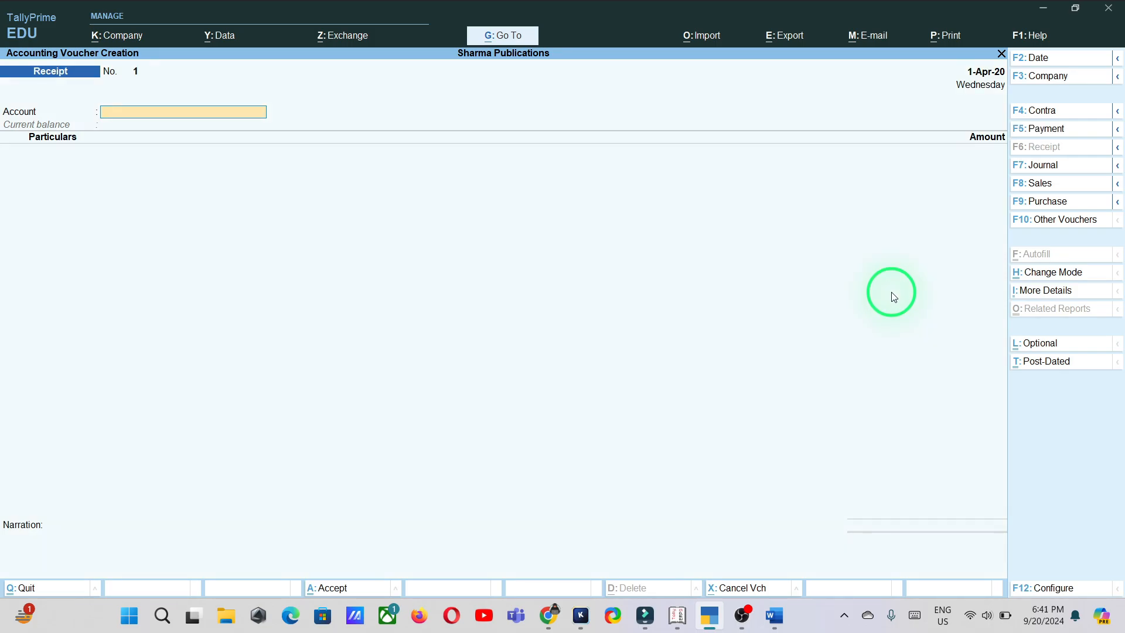
pyautogui.press('F7')
pyautogui.press('F9')
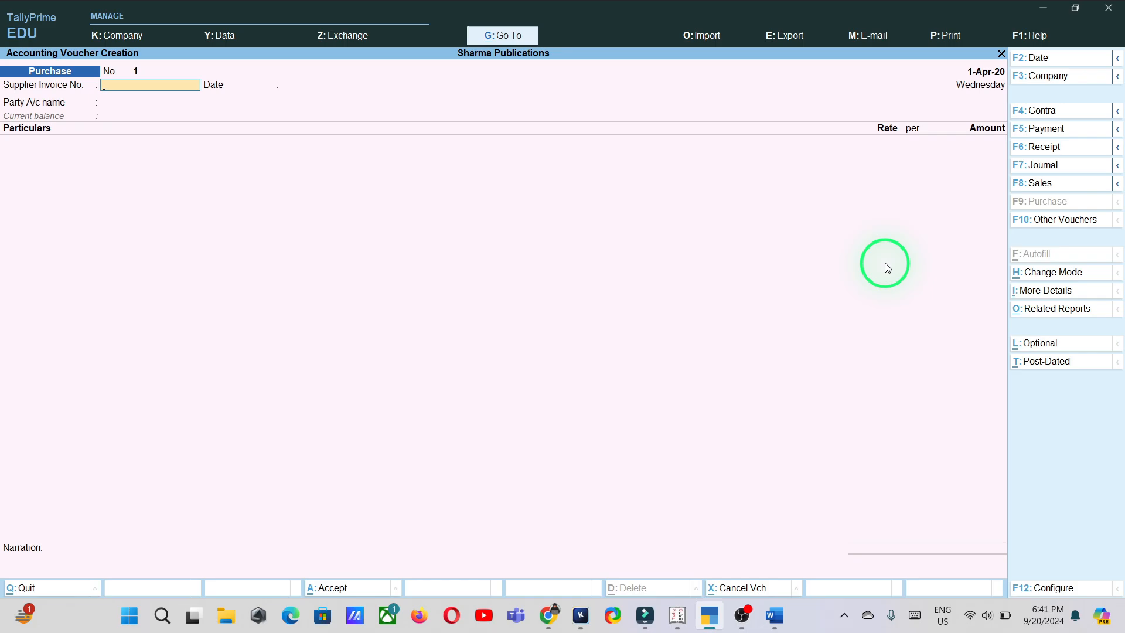
# Step: View the list of other voucher types from the Purchase voucher, and return to the Gateway of Tally
pyautogui.click(1045, 226)
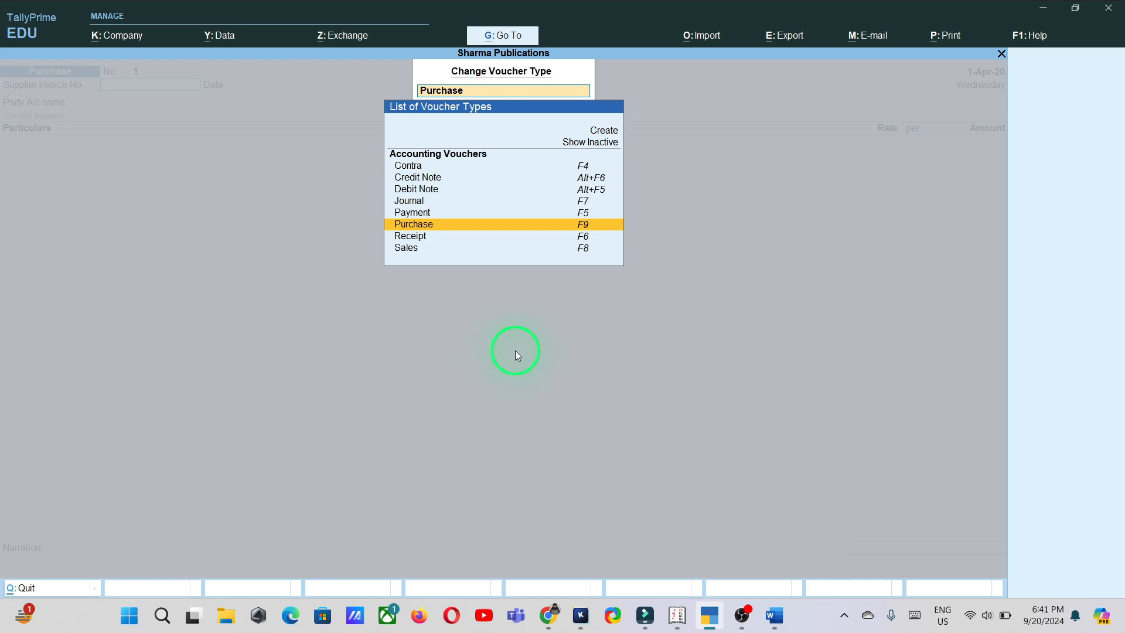
pyautogui.press('BackSpace')
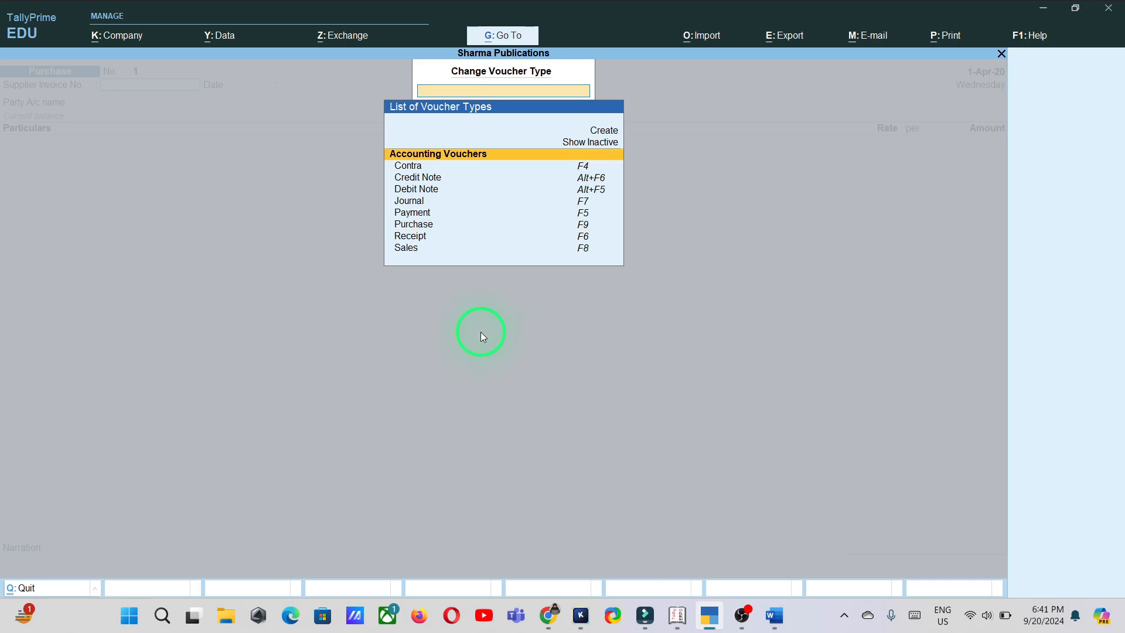
pyautogui.press('Escape')
pyautogui.press('Escape')
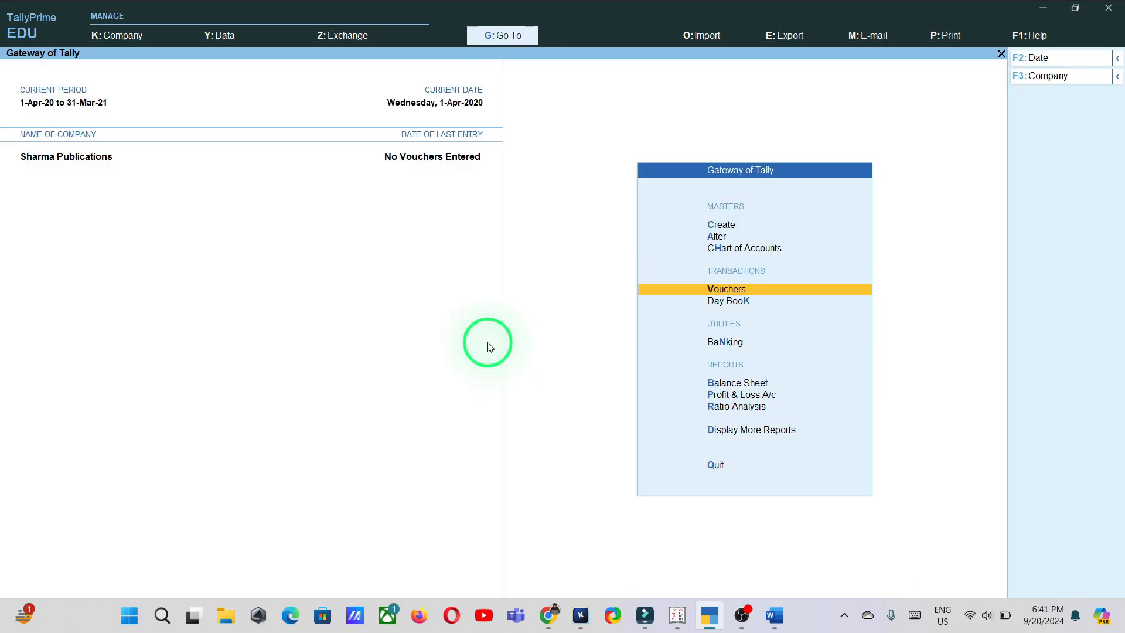
# Step: Examine the voucher types available for alteration, including the inactive ones, and return to the Gateway of Tally
pyautogui.press('Up')
pyautogui.press('Up')
pyautogui.press('Return')
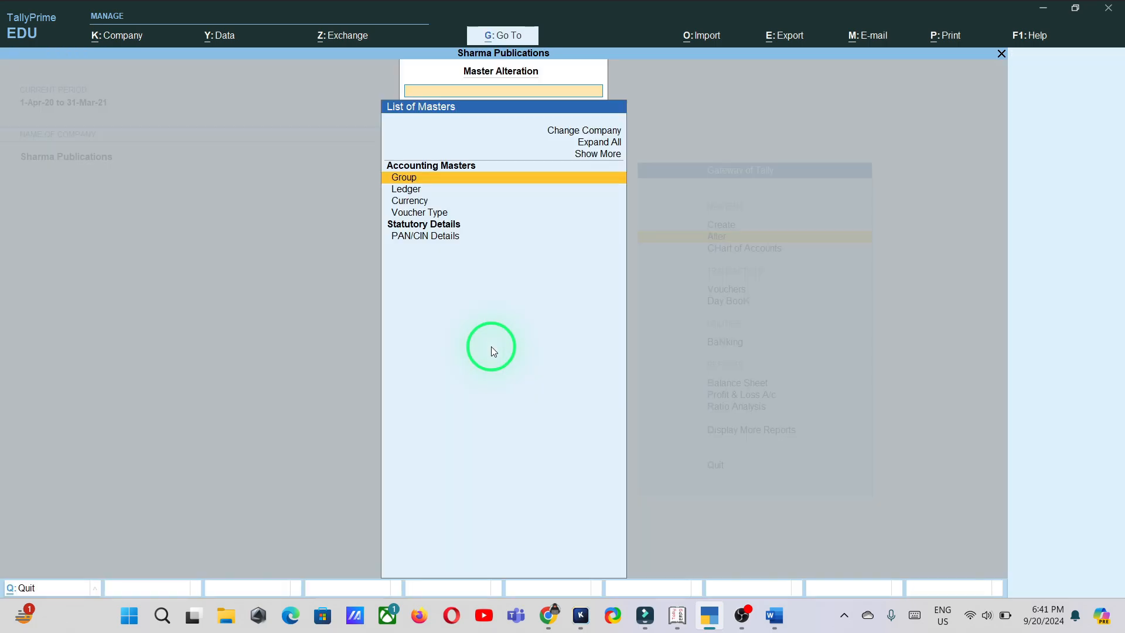
pyautogui.press('Down')
pyautogui.press('Down')
pyautogui.press('Down')
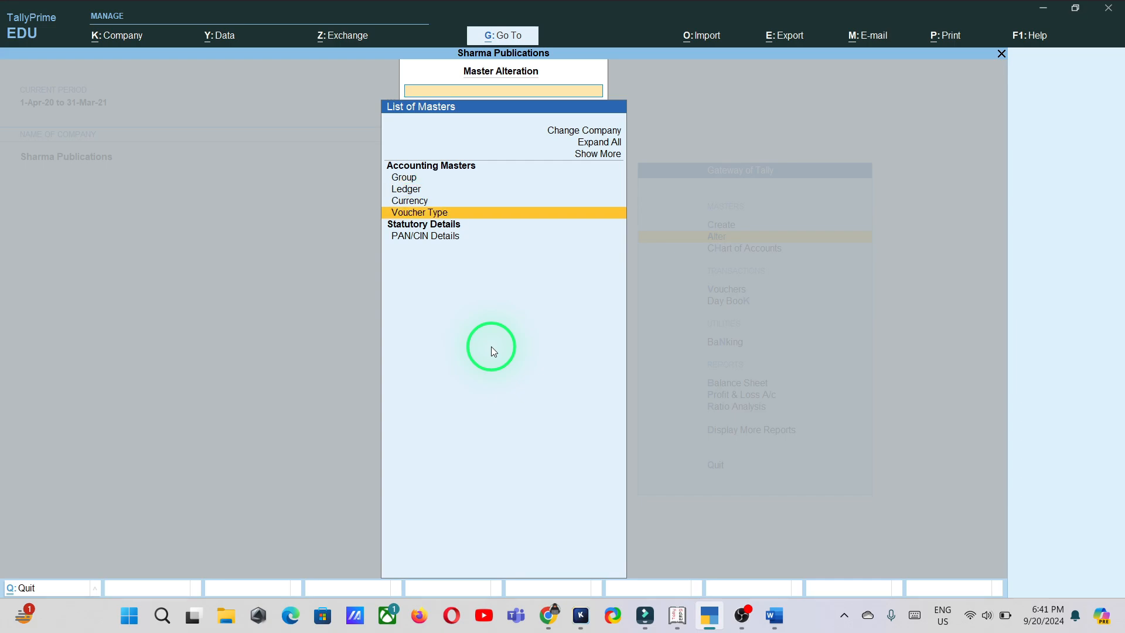
pyautogui.press('Return')
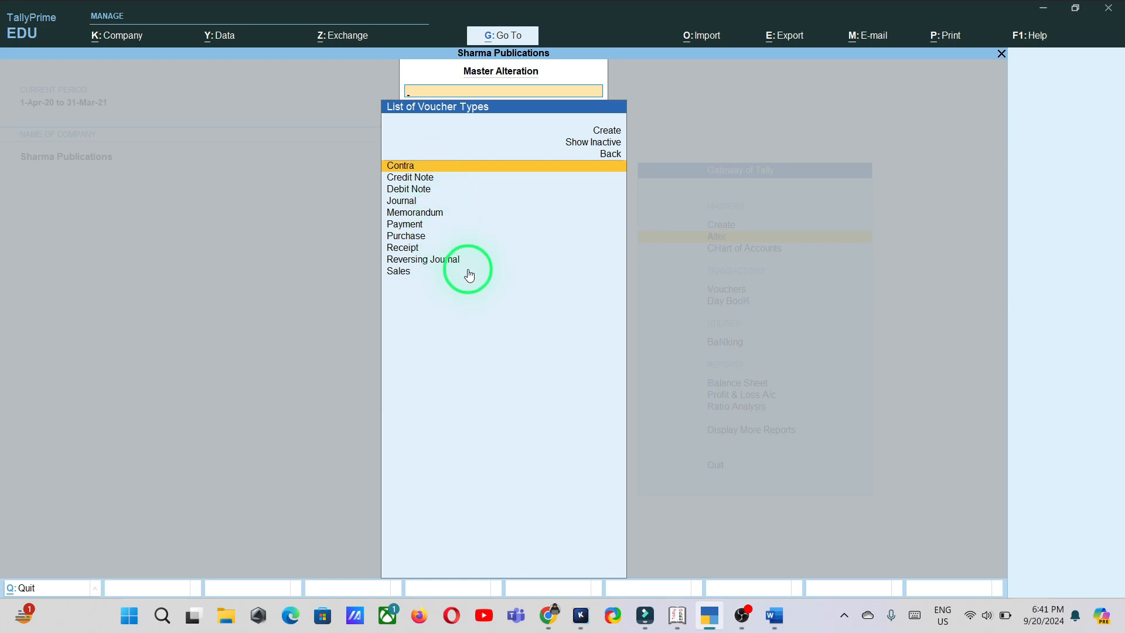
pyautogui.click(592, 147)
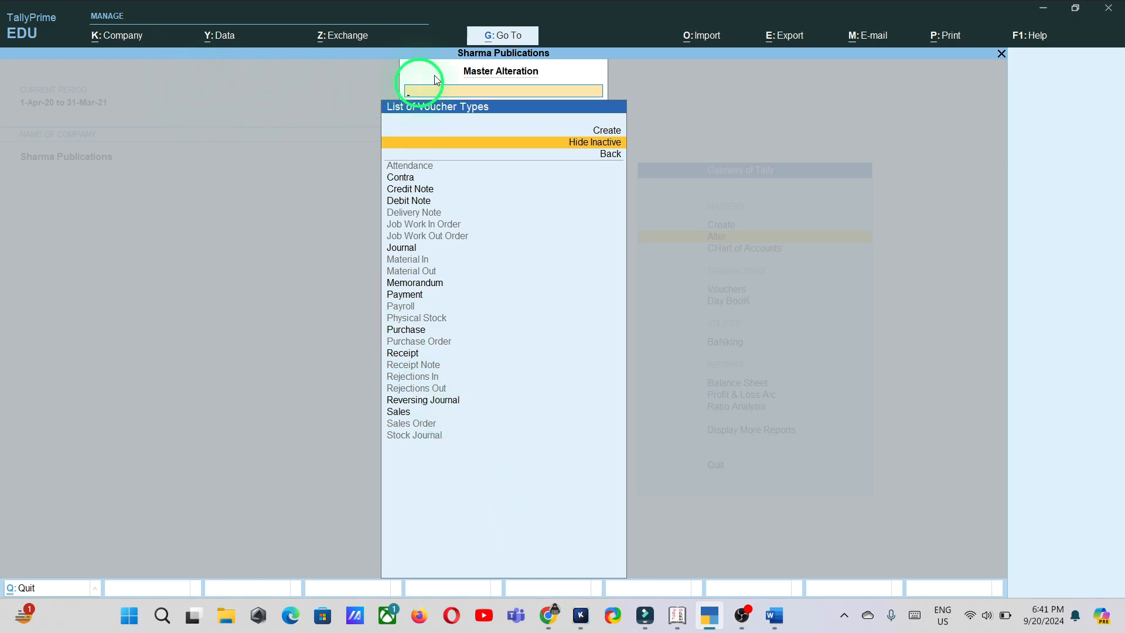
pyautogui.press('Escape')
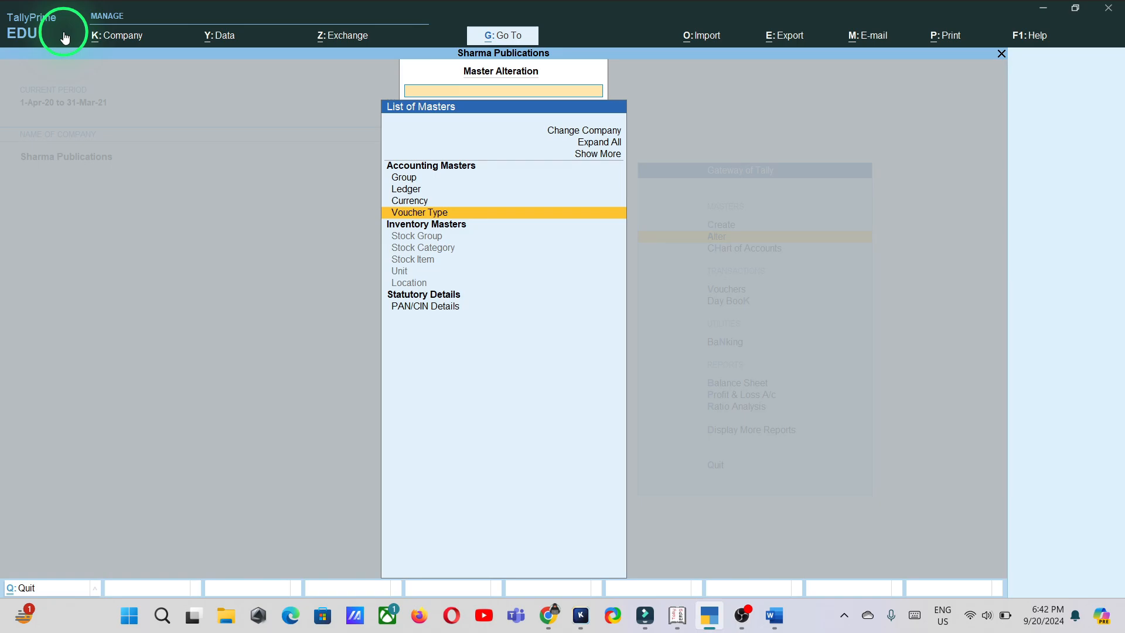
pyautogui.press('Escape')
# Step: Reopen accounting voucher creation and view the Payment voucher screen
pyautogui.press('Up')
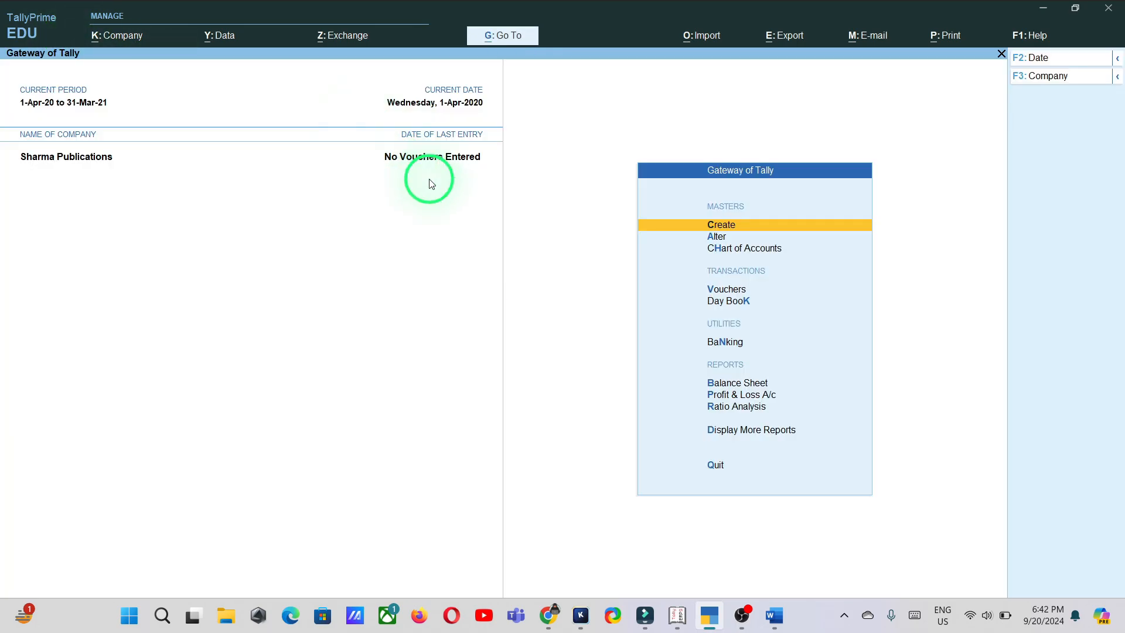
pyautogui.press('Down')
pyautogui.press('Down')
pyautogui.press('Down')
pyautogui.press('Return')
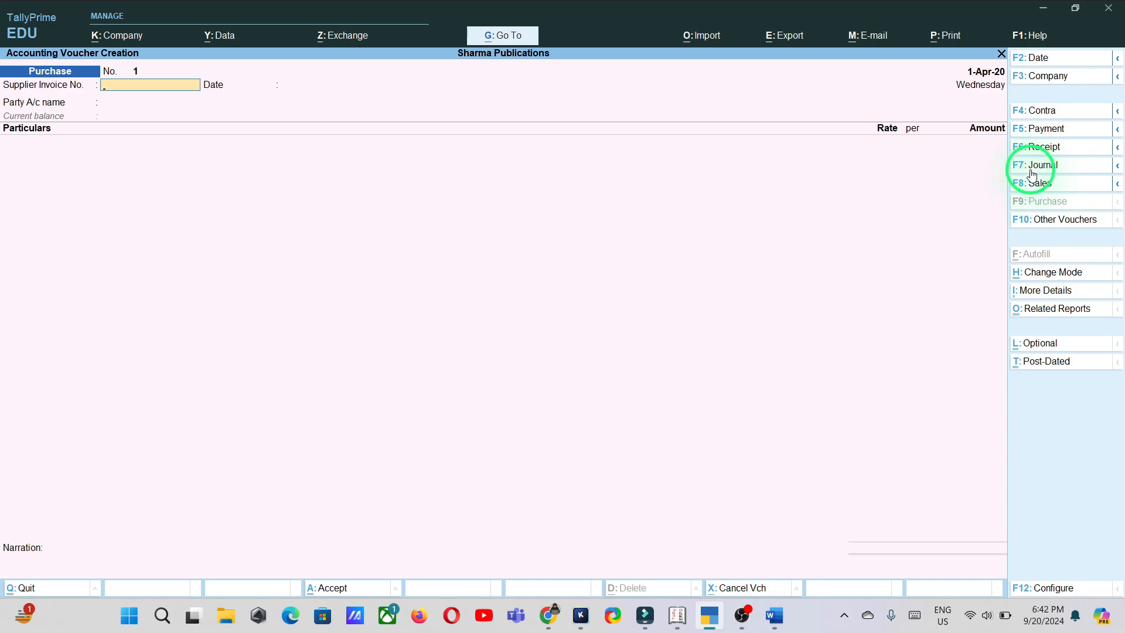
pyautogui.click(1031, 129)
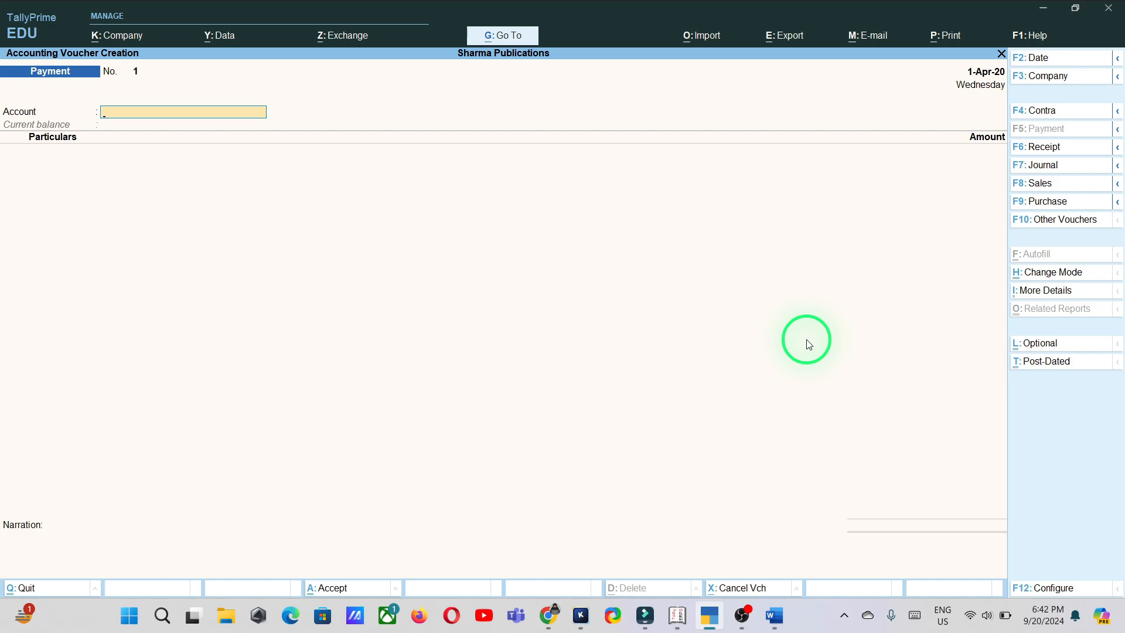
# Step: View the date setting of the Payment voucher and leave it without applying a date
pyautogui.press('F2')
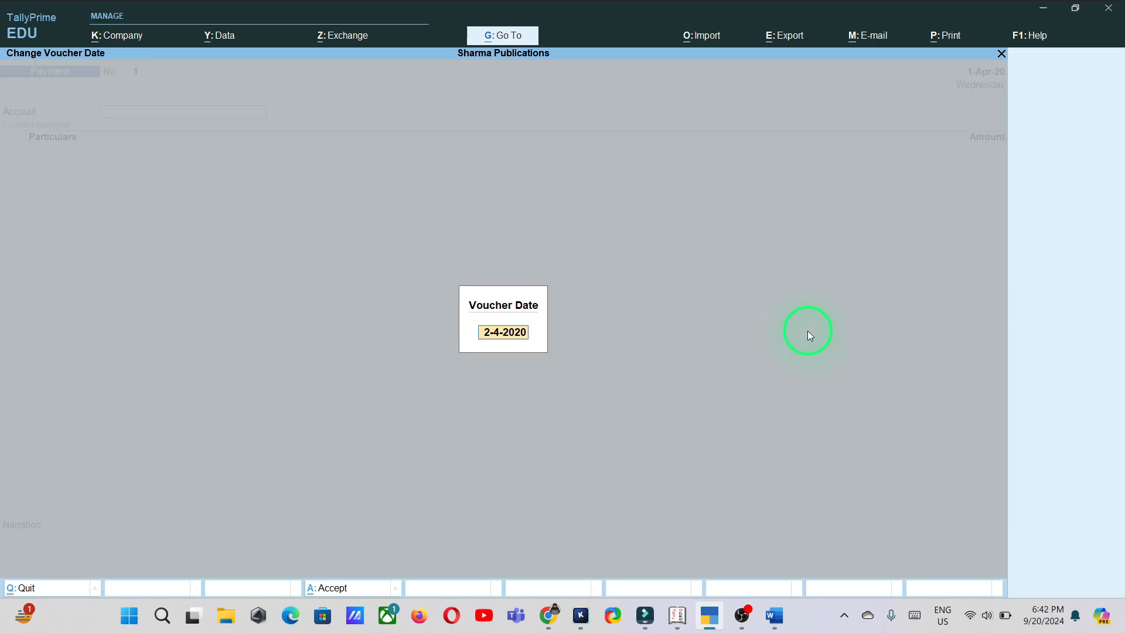
pyautogui.press('BackSpace')
pyautogui.press('Escape')
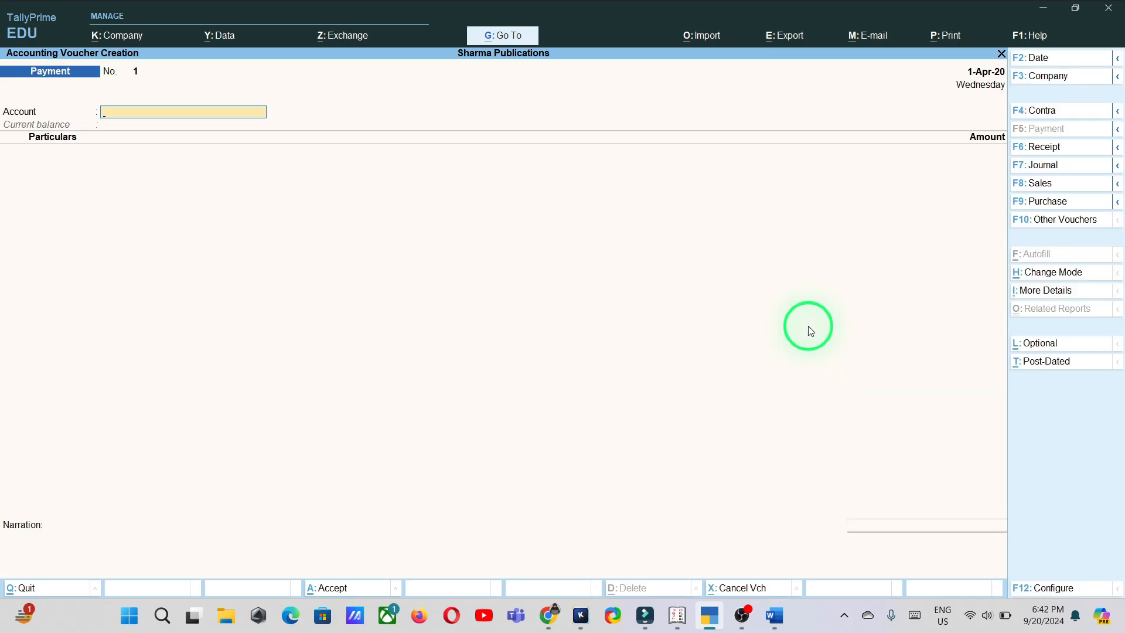